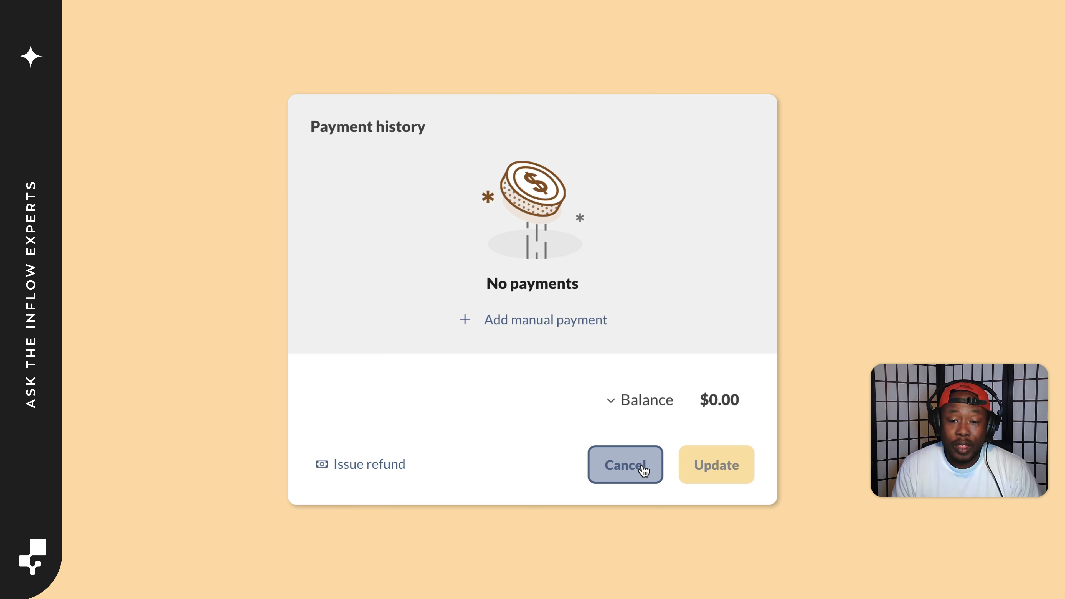
- Close the payment history and examine the purchase order's available currencies and taxing schemes
left_click(642, 469)
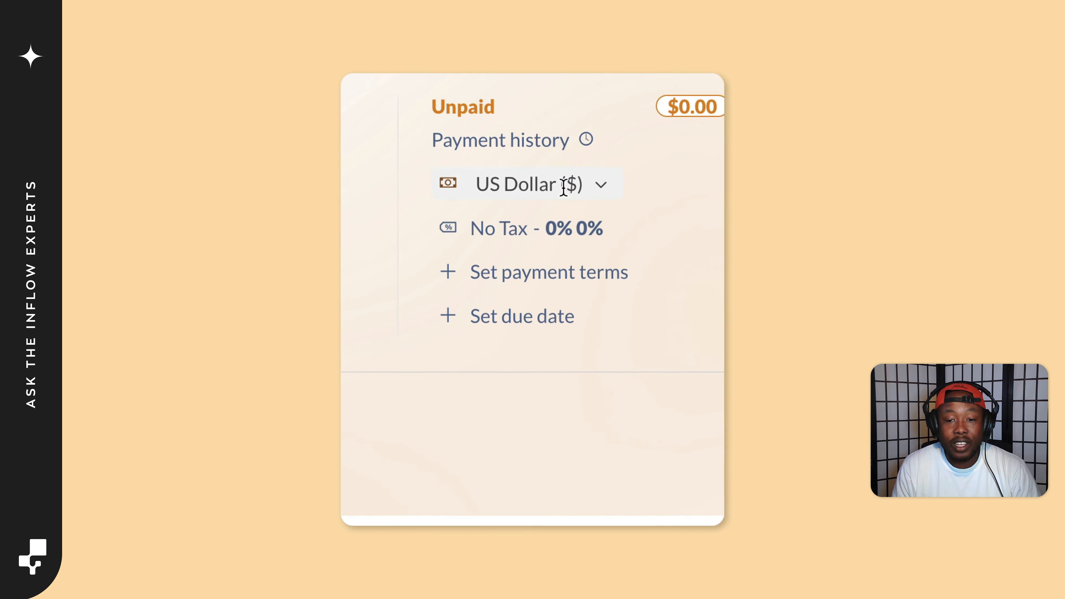
left_click(564, 186)
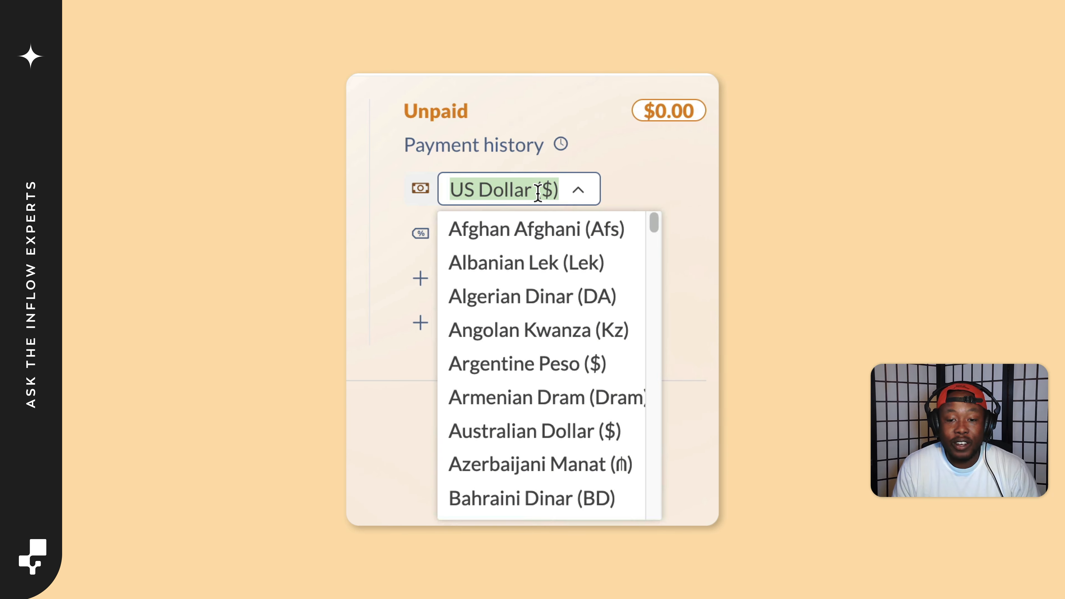
left_click(717, 202)
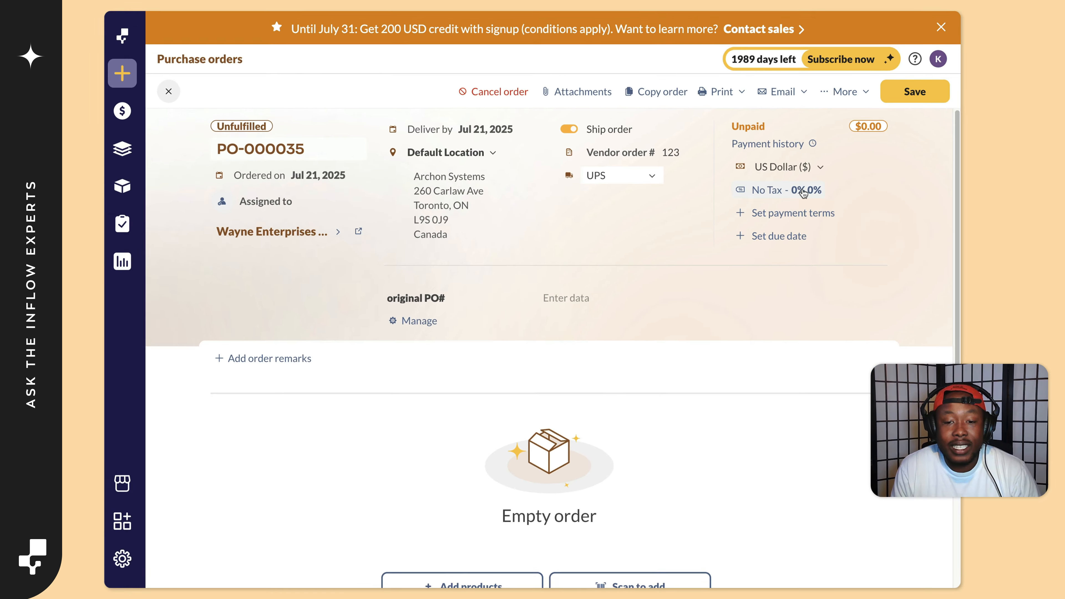
left_click(726, 197)
scroll(574, 265, "down", 3)
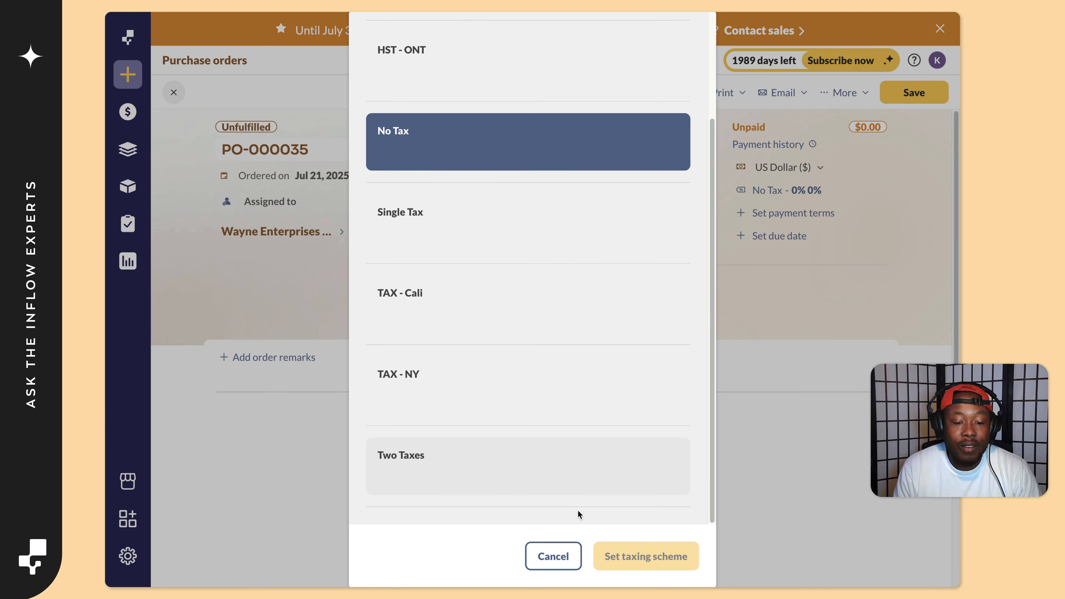
left_click(570, 547)
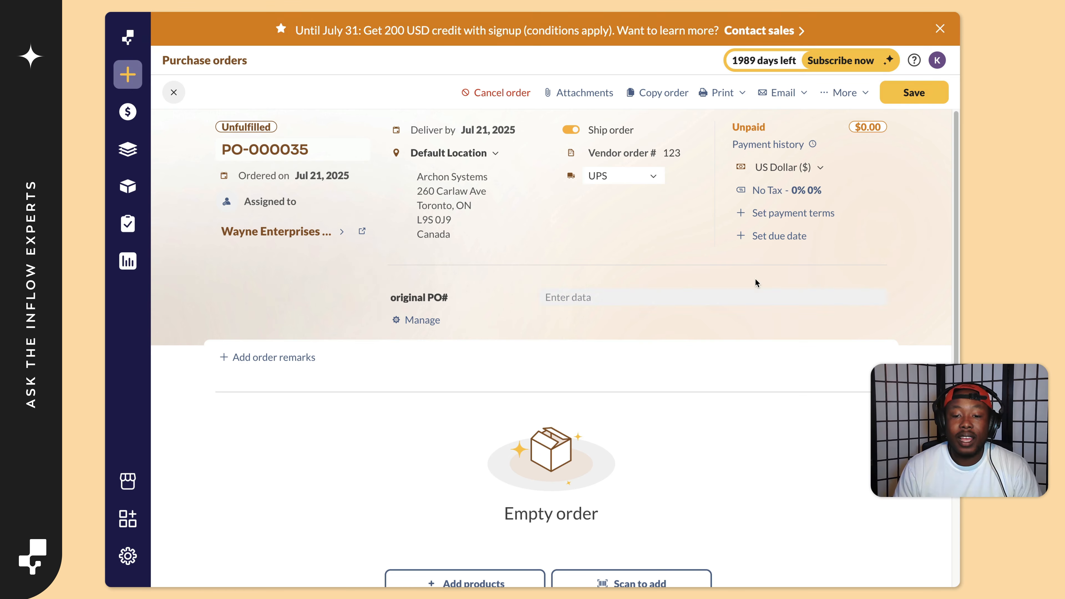
- Check the available payment terms without choosing one, and set the order's due date to Jul 21, 2025
left_click(772, 219)
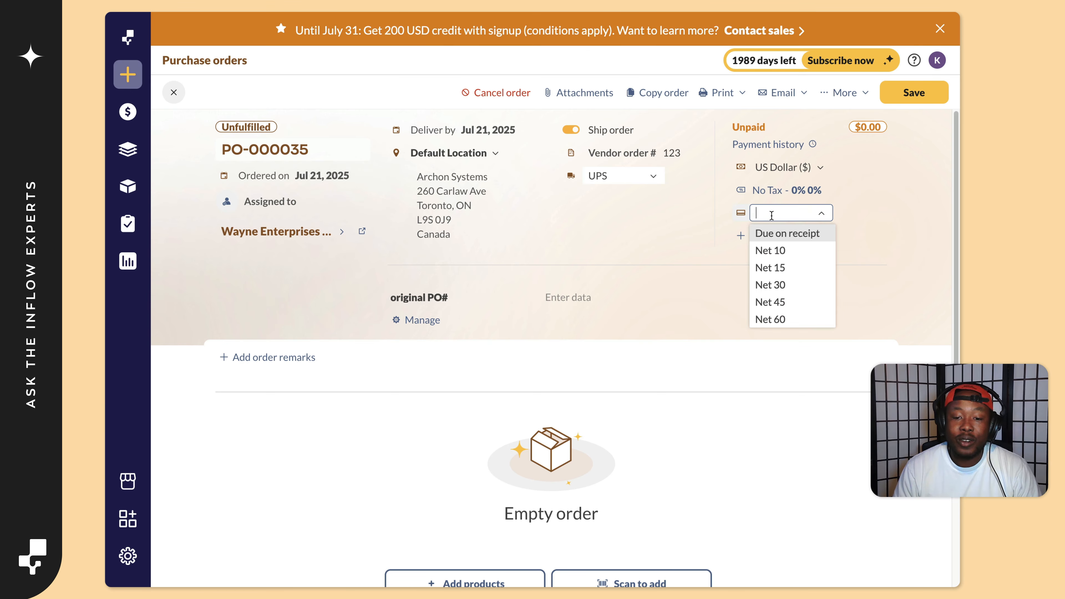
left_click(707, 277)
left_click(765, 237)
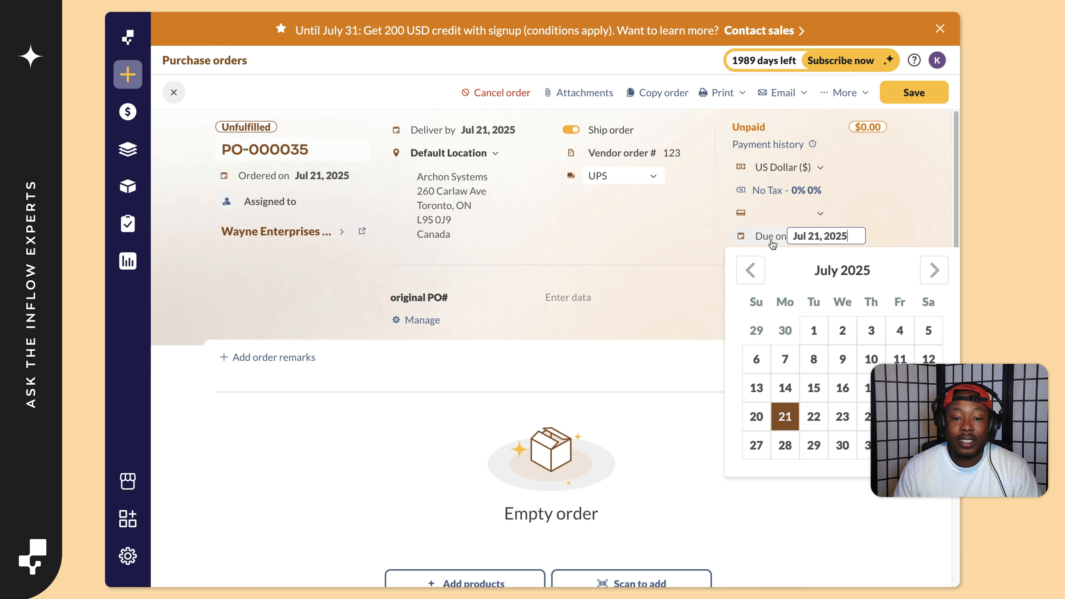
left_click(661, 306)
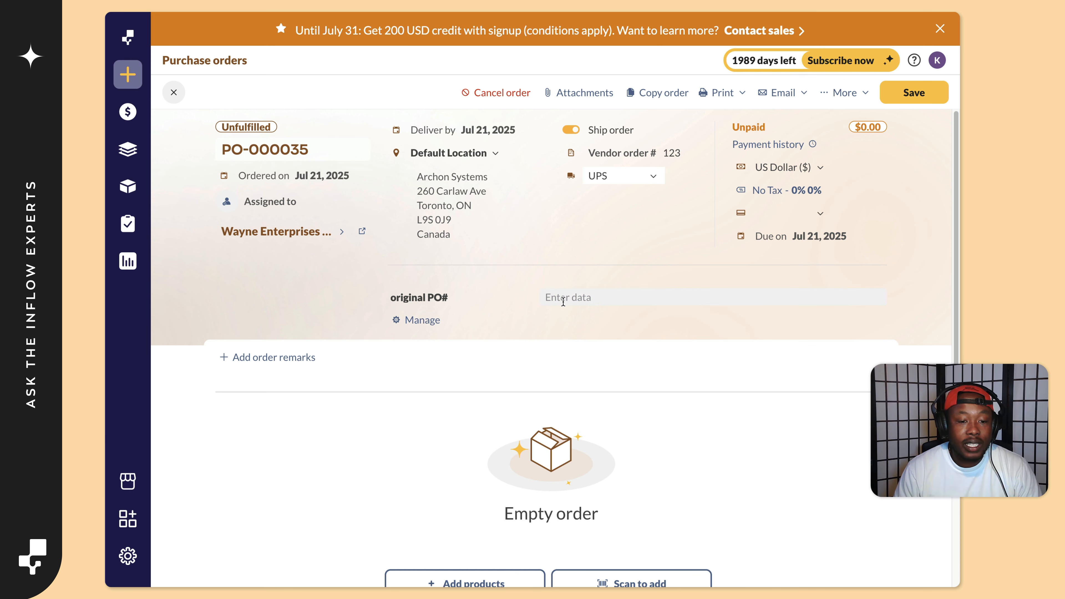
- Examine the custom field settings for original PO#, and open the order remarks for entry
left_click(432, 321)
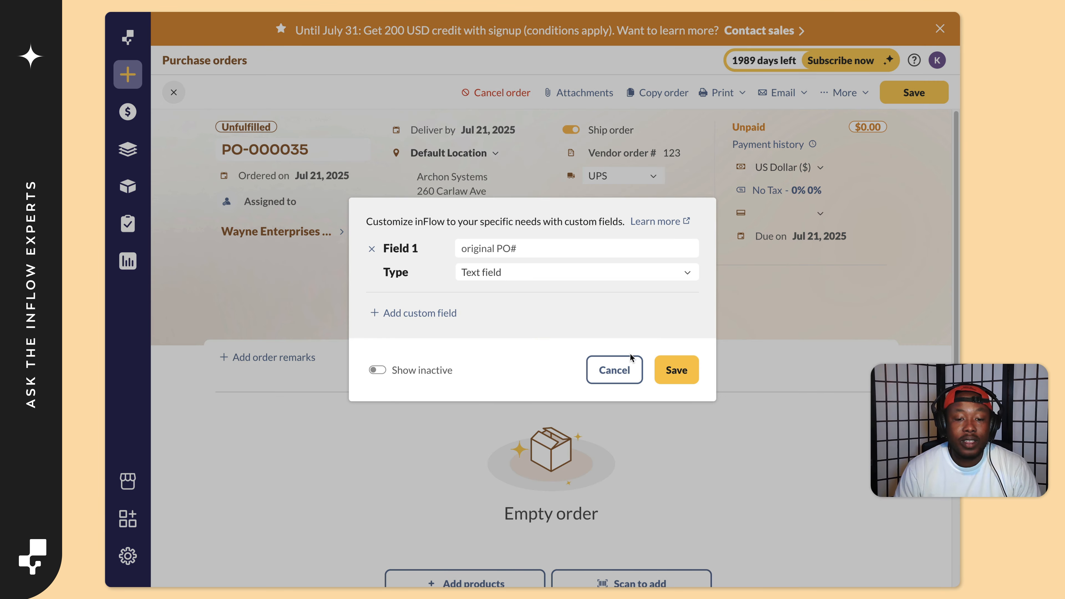
left_click(615, 366)
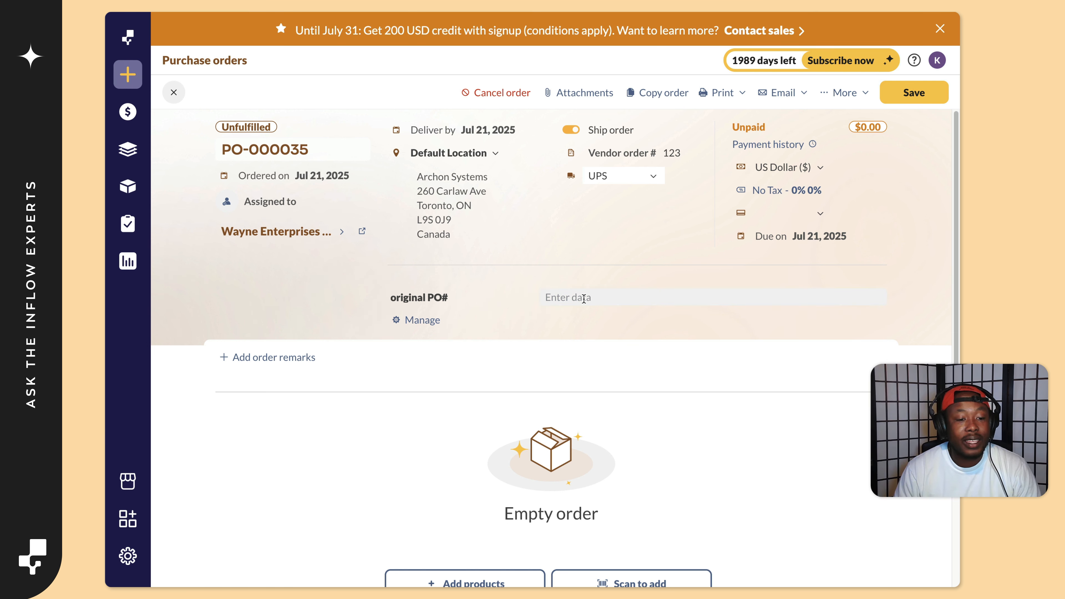
left_click(248, 358)
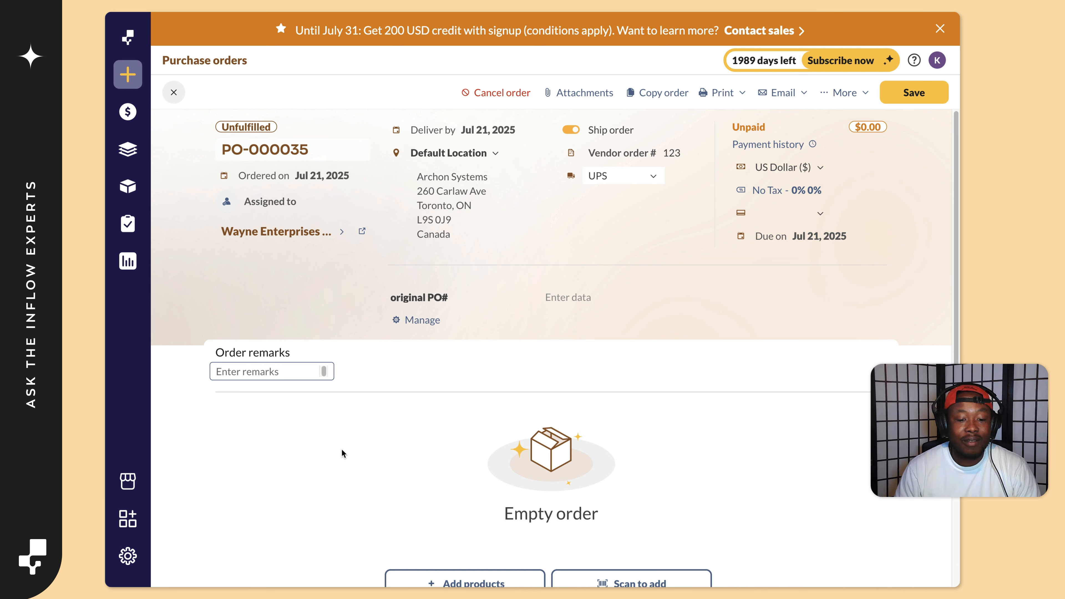
- Search the products for "super" and add Superman Boots to the purchase order
scroll(330, 456, "down", 1)
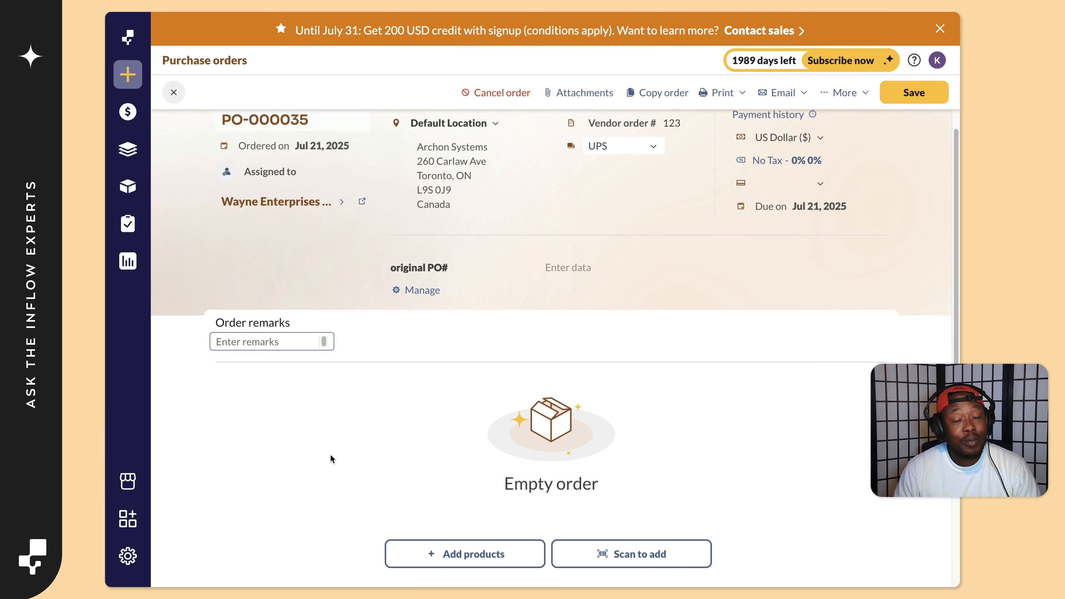
left_click(433, 557)
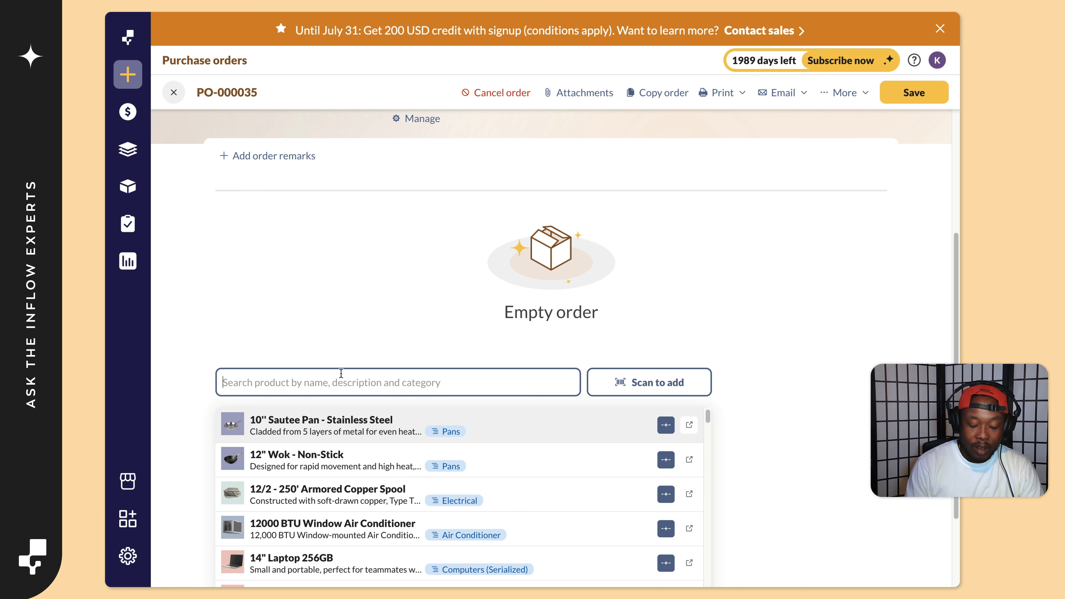
type("super")
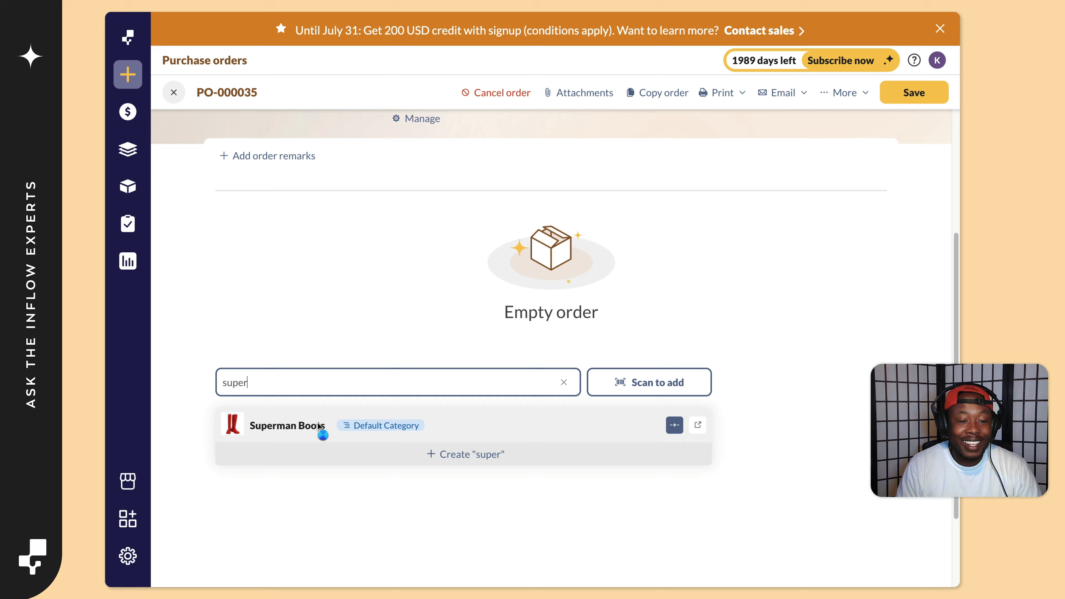
left_click(319, 426)
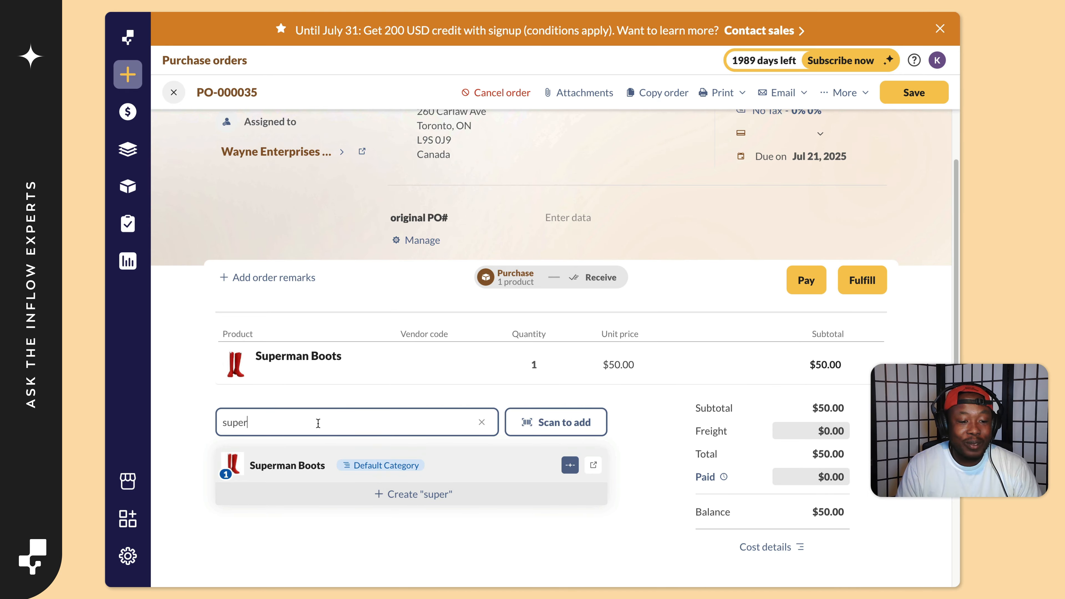
- Replace the product search with "lico" and add Licorice to the purchase order
key("BackSpace")
key("BackSpace")
key("BackSpace")
key("BackSpace")
key("BackSpace")
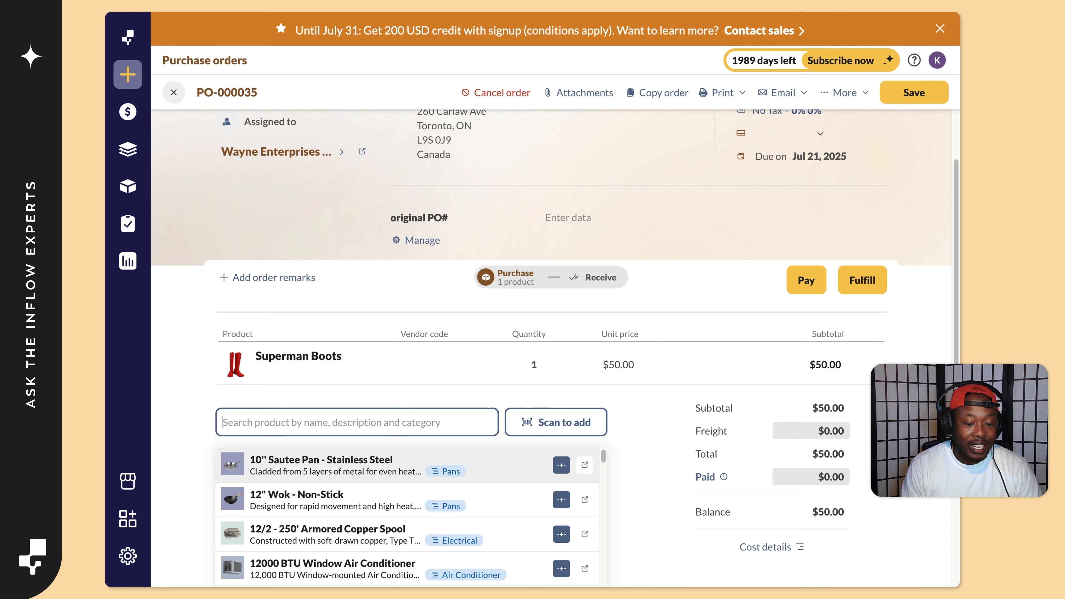
type("lico")
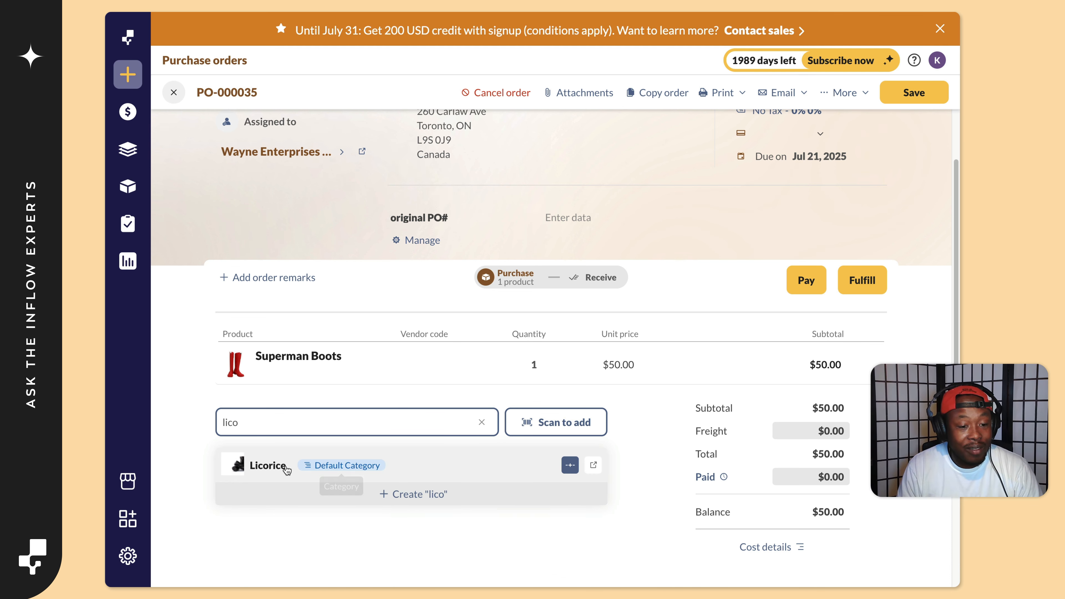
left_click(286, 466)
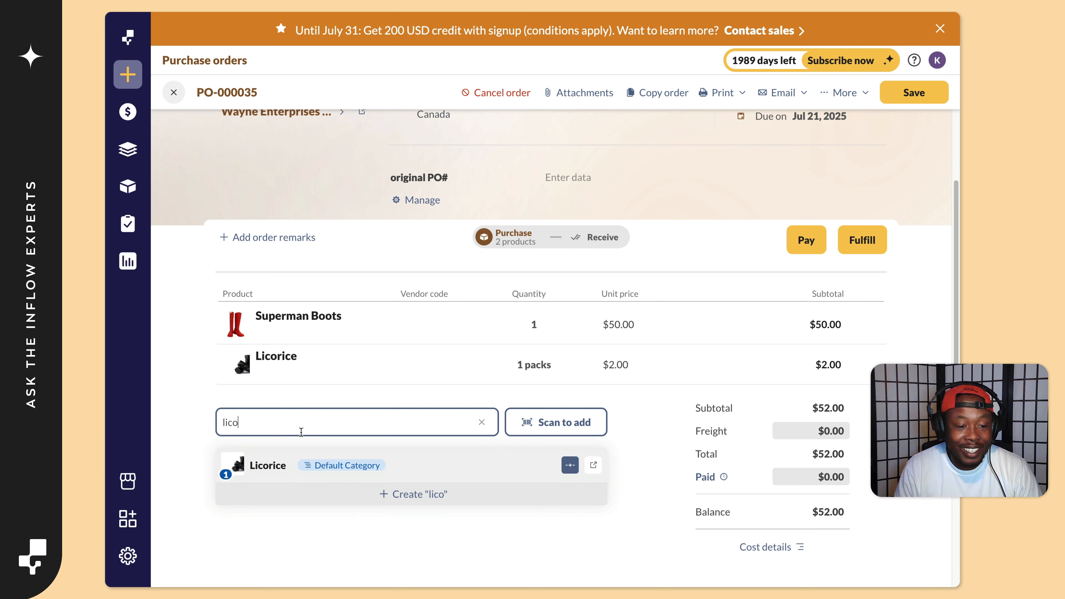
- Search the products for "kry" and add Kryptonite to the order on two separate lines
left_click(481, 422)
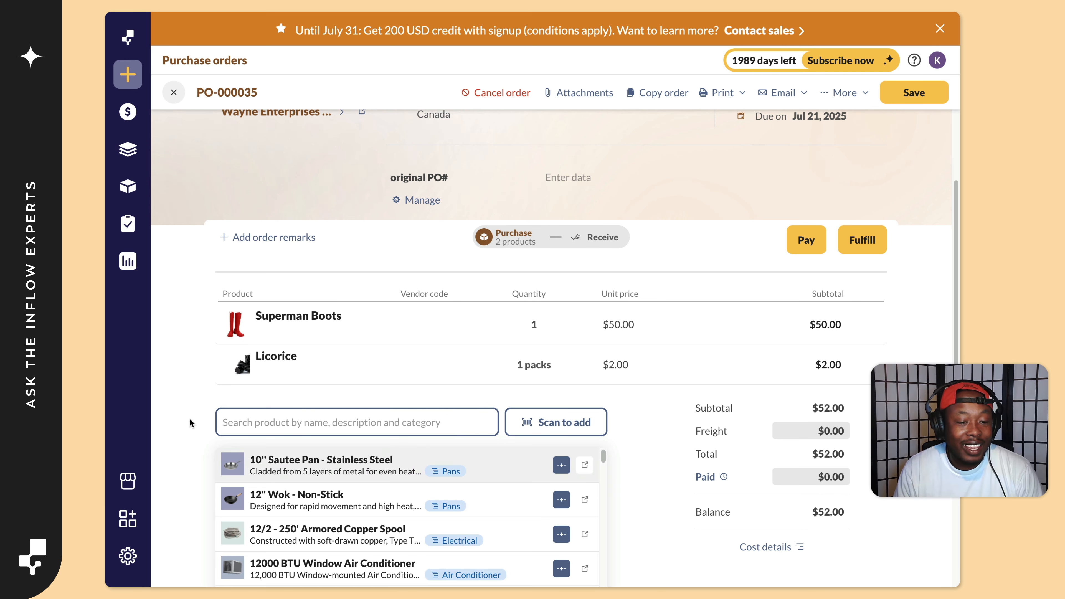
scroll(184, 422, "down", 1)
type("k")
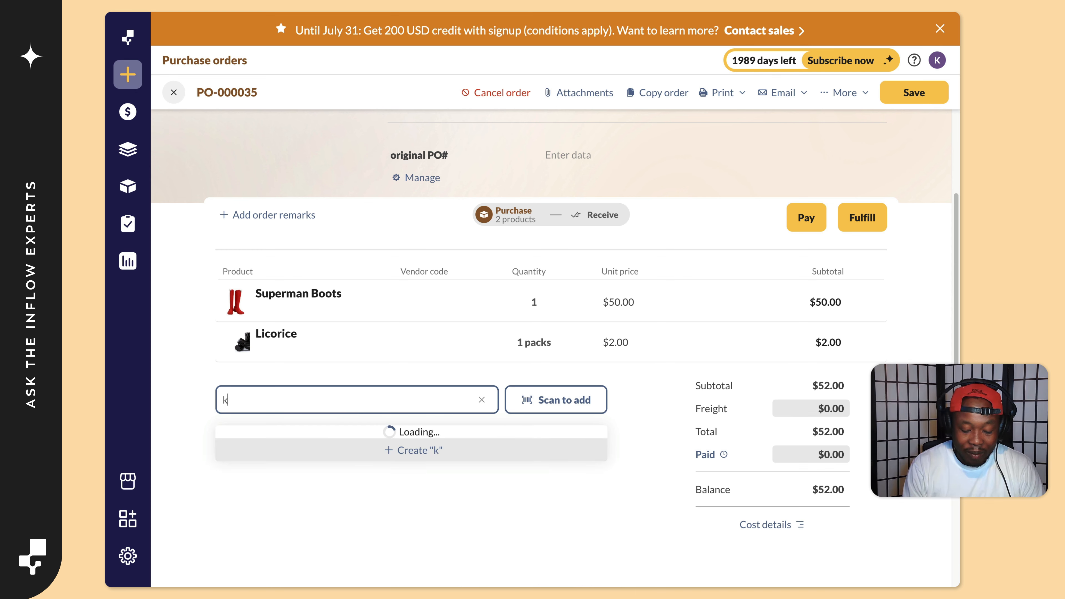
type("ry")
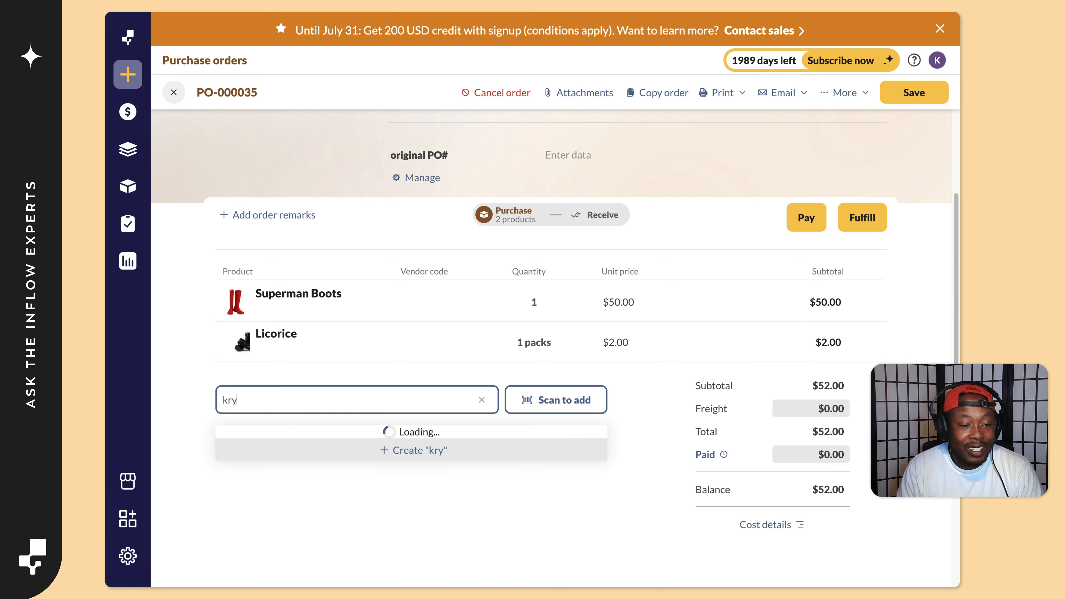
left_click(314, 439)
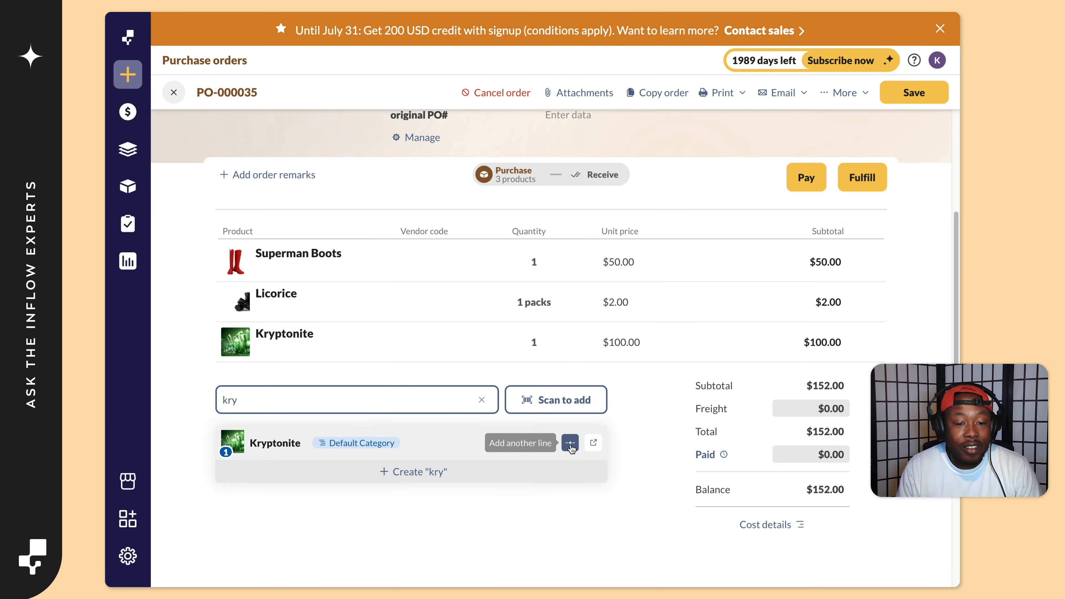
left_click(570, 443)
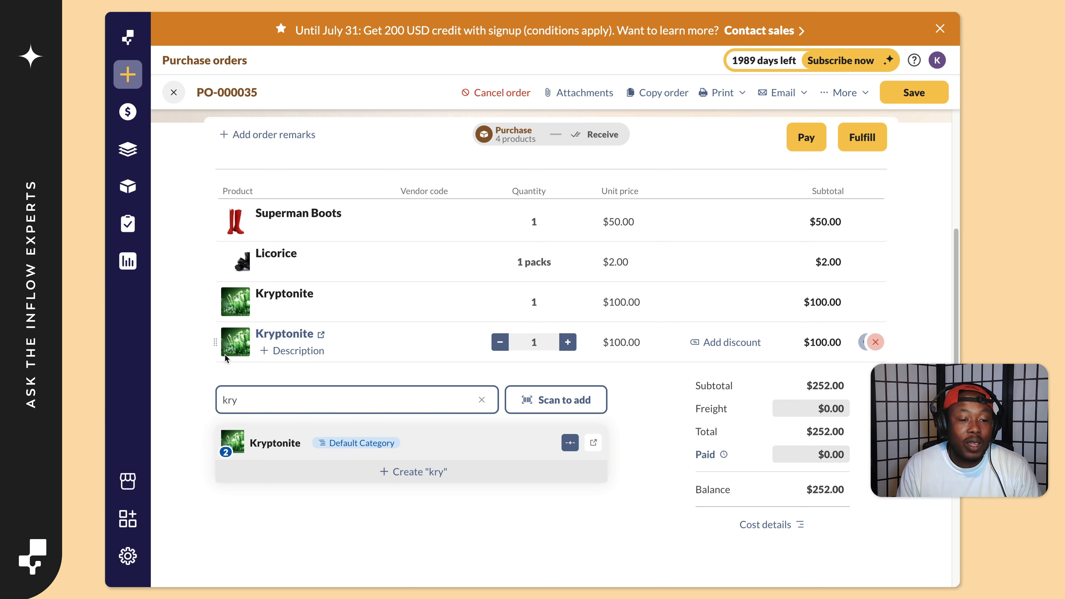
left_click(197, 378)
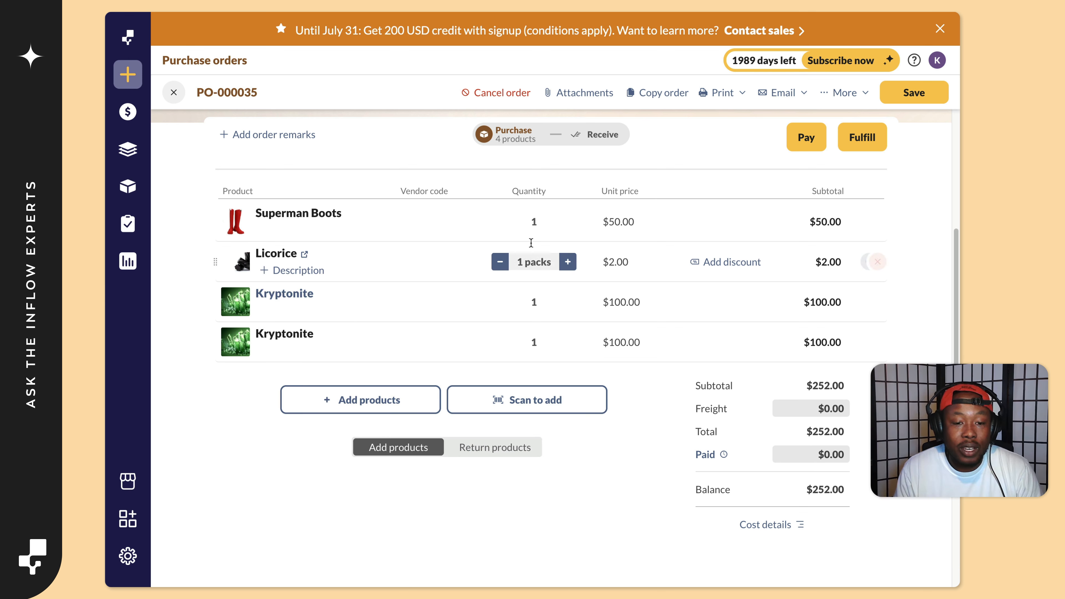
- Set the quantities to 4 for Superman Boots and 3 packs for Licorice, and save the purchase order
left_click(568, 222)
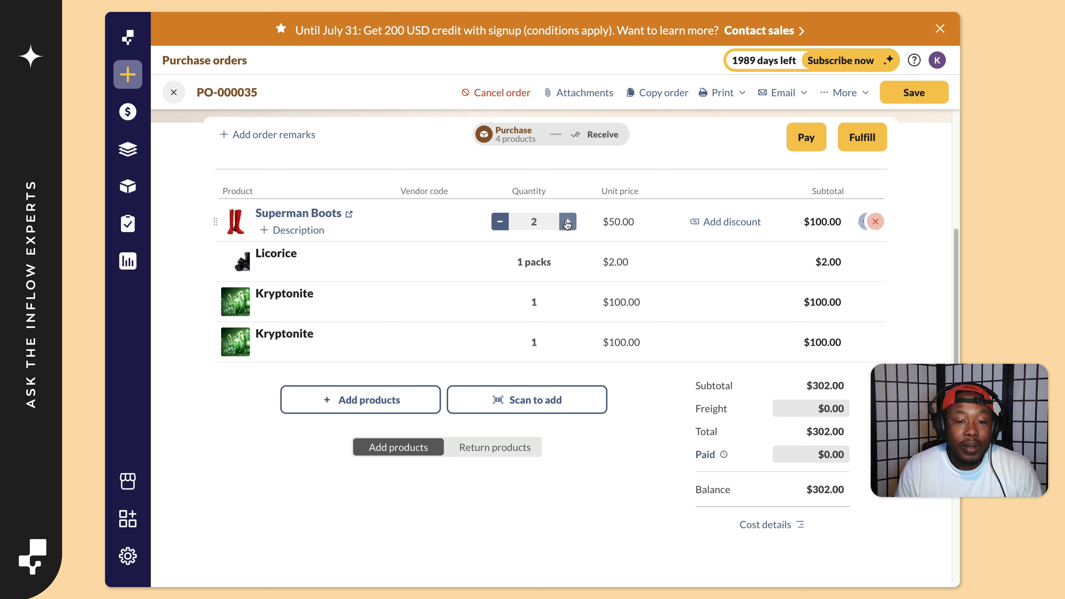
left_click(568, 221)
left_click(567, 222)
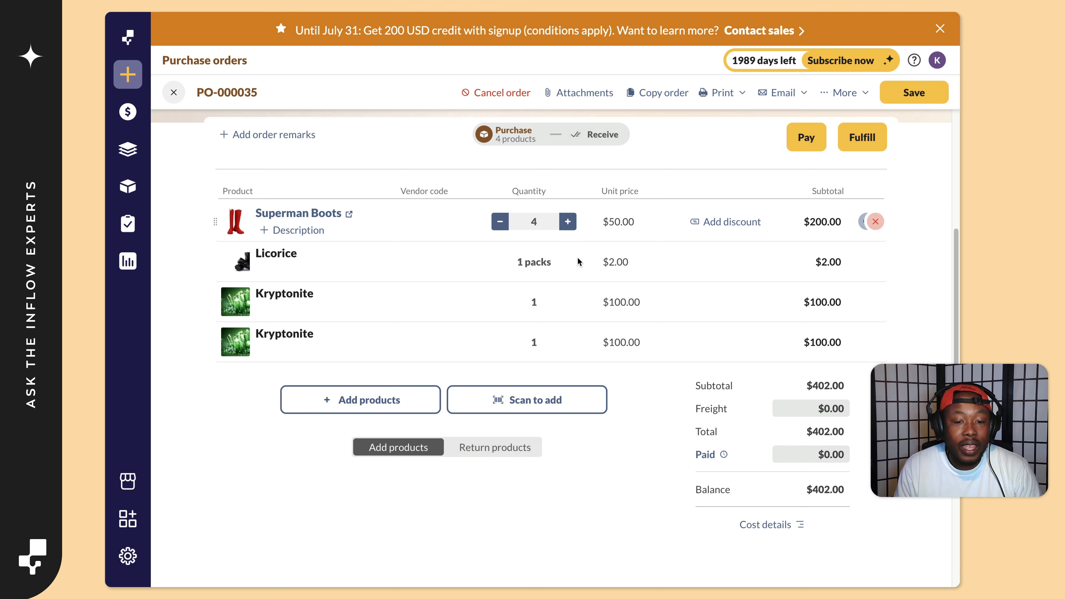
left_click(567, 261)
left_click(567, 262)
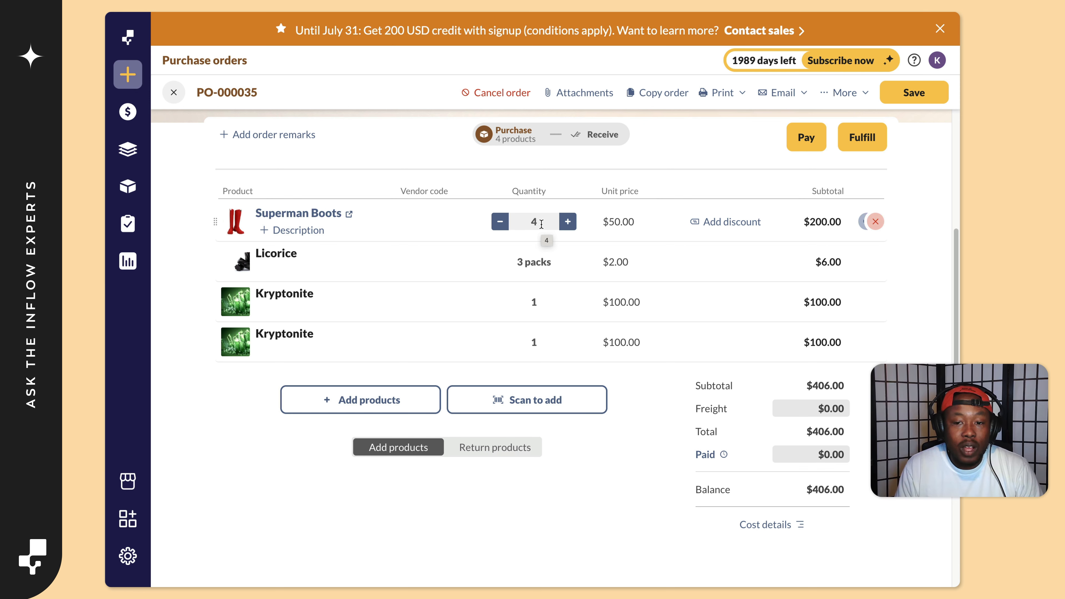
left_click(914, 92)
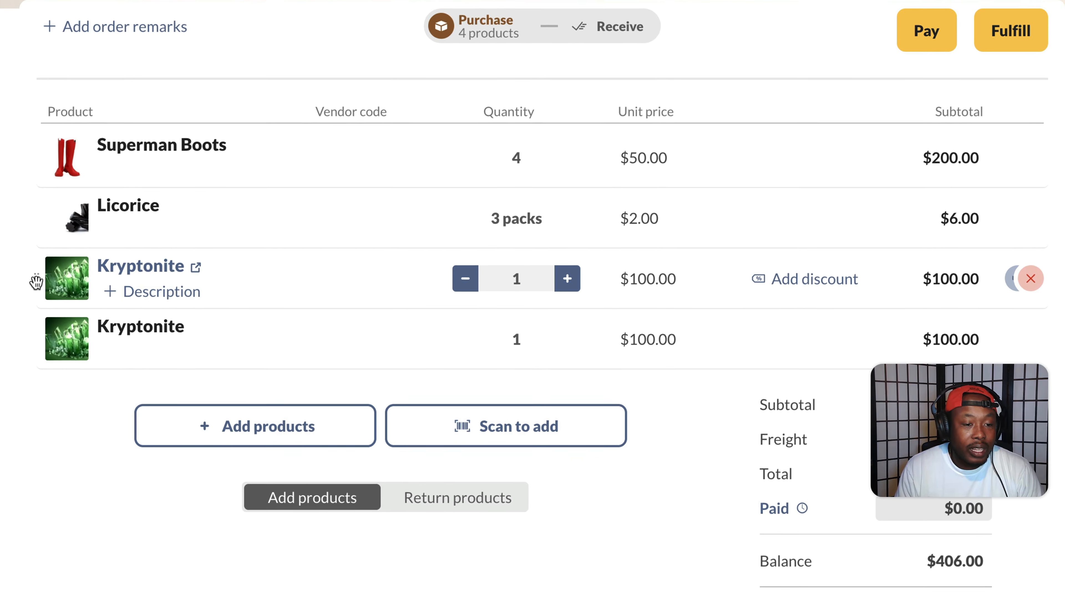
- Reorder the product lines to Kryptonite, Licorice, Superman Boots, Kryptonite
left_click_drag(33, 281, 29, 221)
left_click_drag(37, 160, 33, 294)
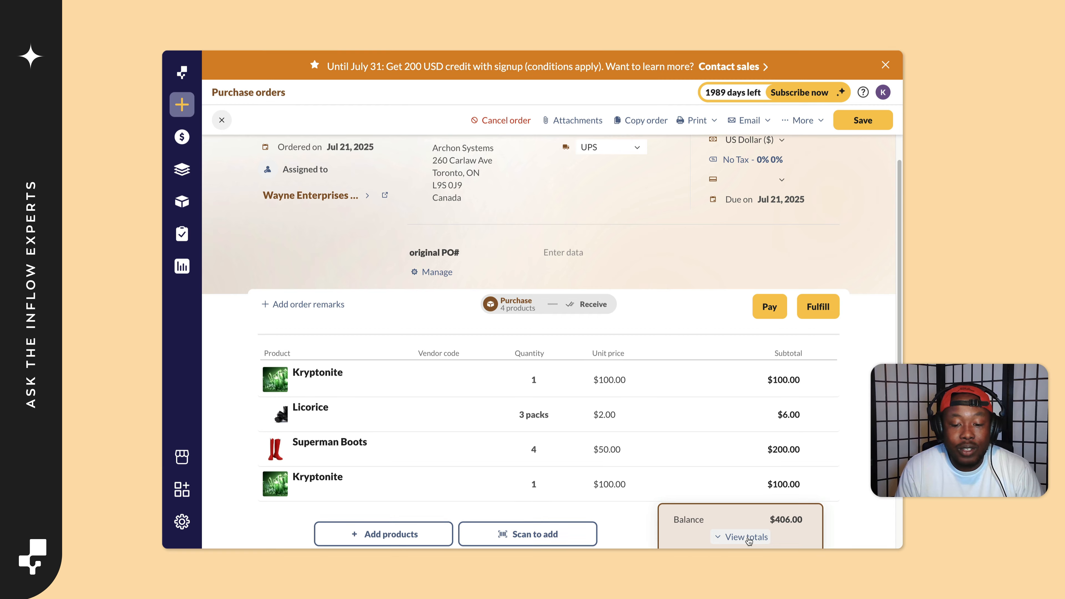
- Review the order totals and the cost details, including freight and non-vendor costs, without changing them
left_click(746, 537)
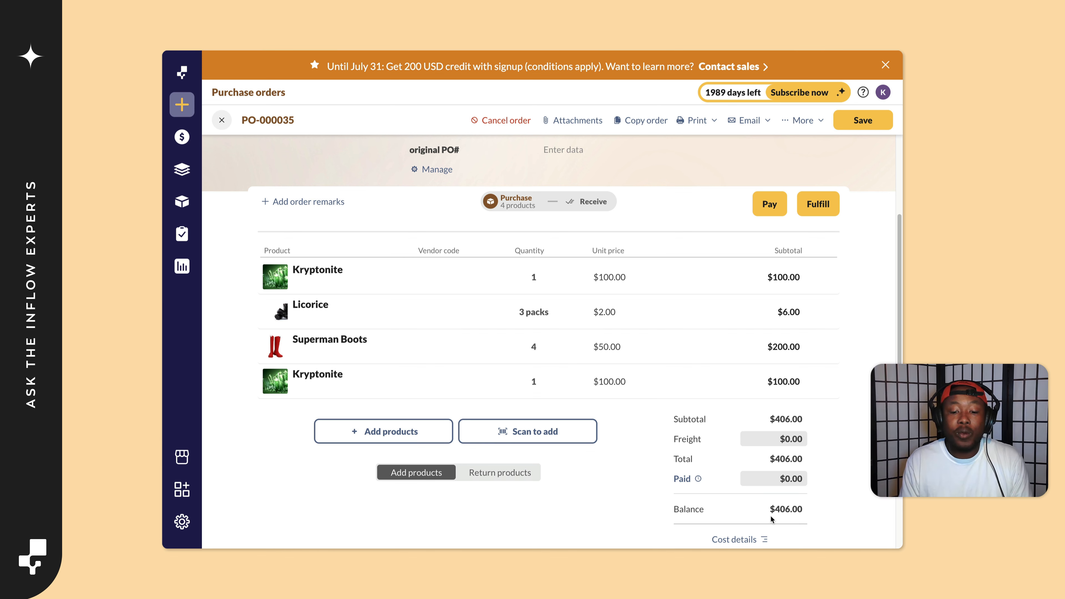
left_click(740, 541)
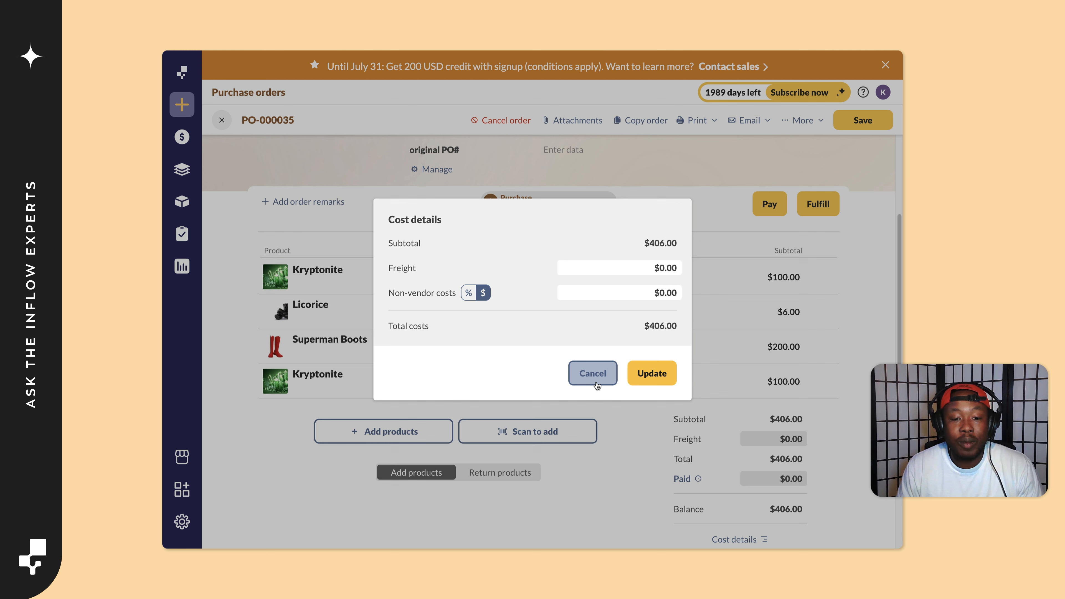
left_click(596, 382)
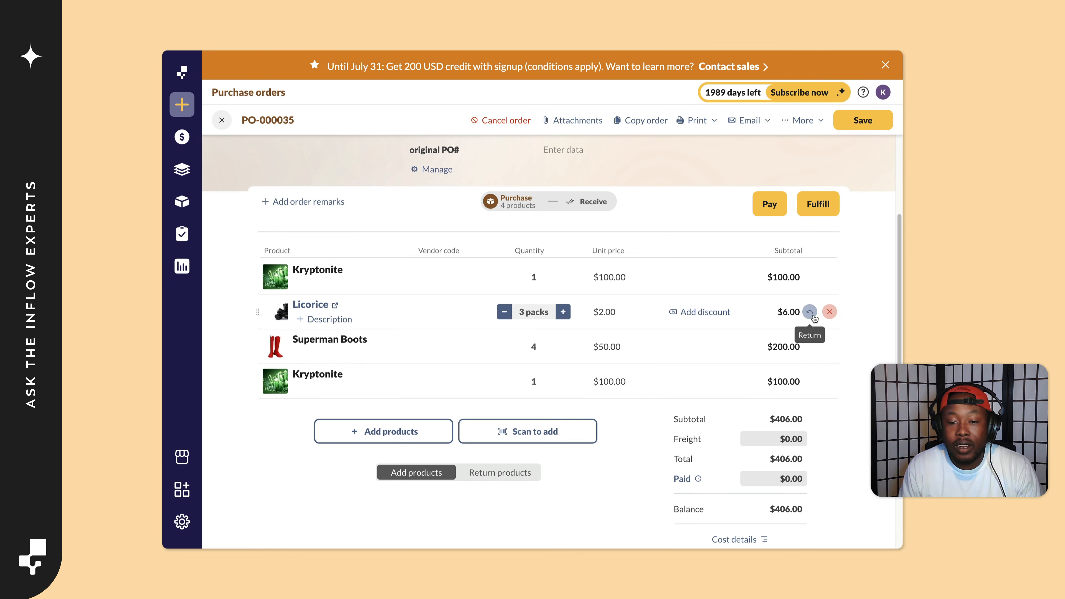
- Add a return line for 2 packs of Licorice and switch the product entry to returning products
left_click(810, 312)
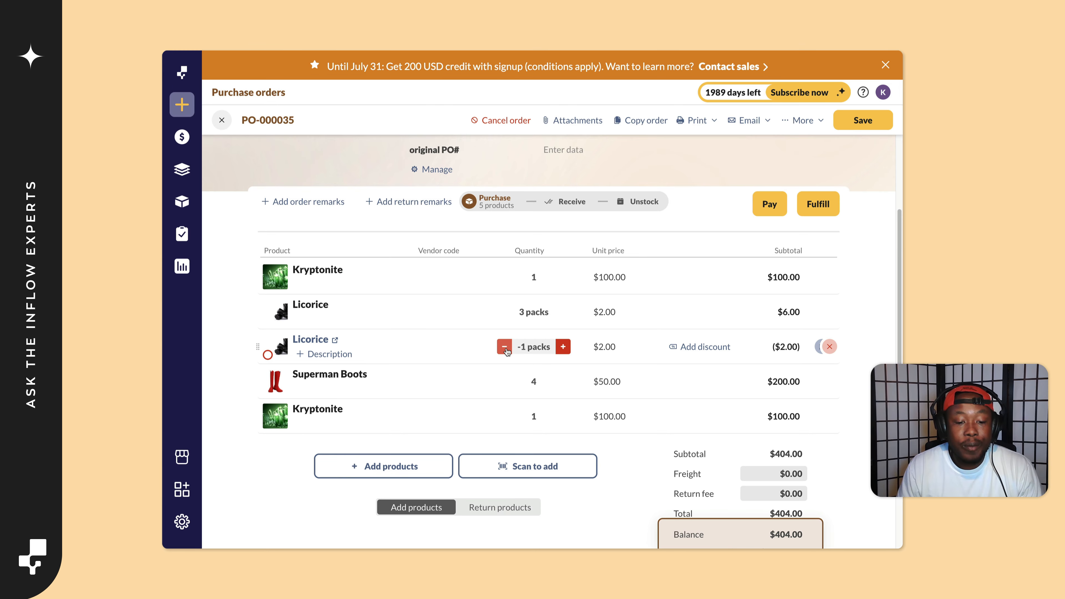
left_click(505, 347)
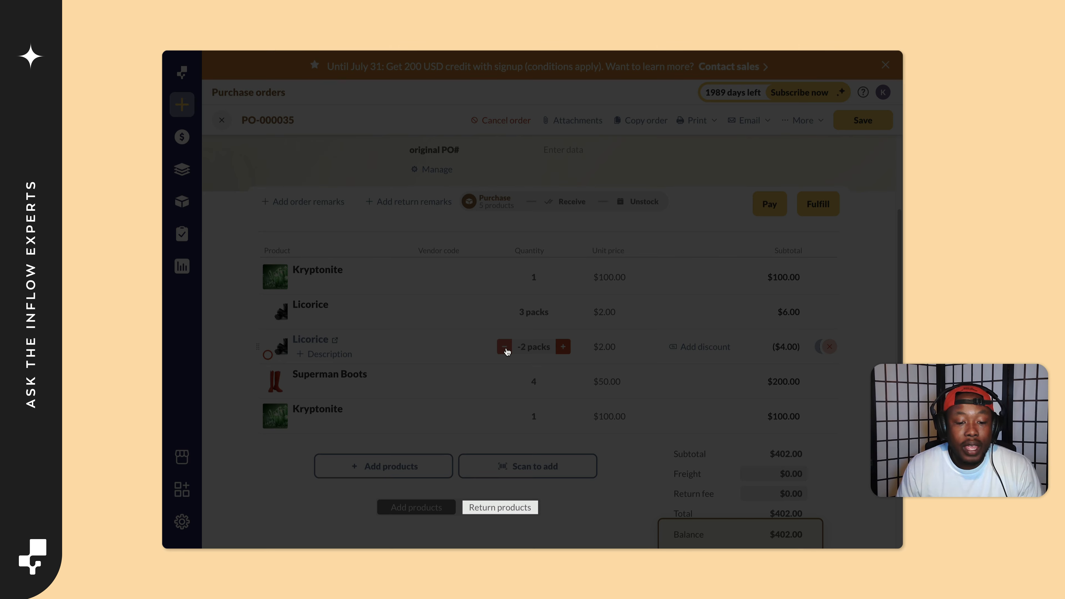
left_click(511, 508)
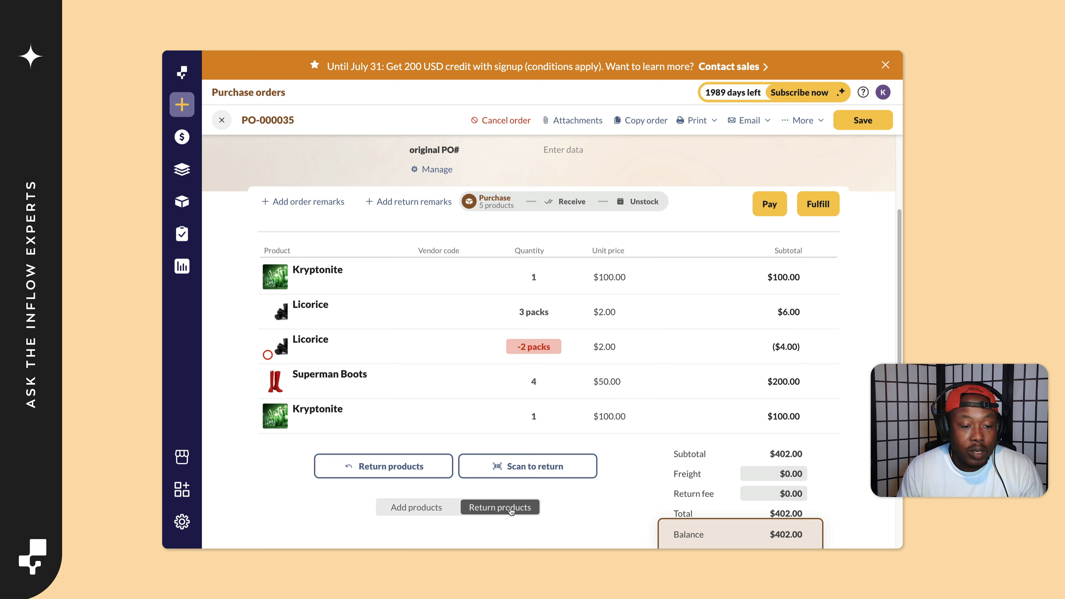
- Add a return line for 1 Kryptonite and review the products listed for unstocking
left_click(406, 473)
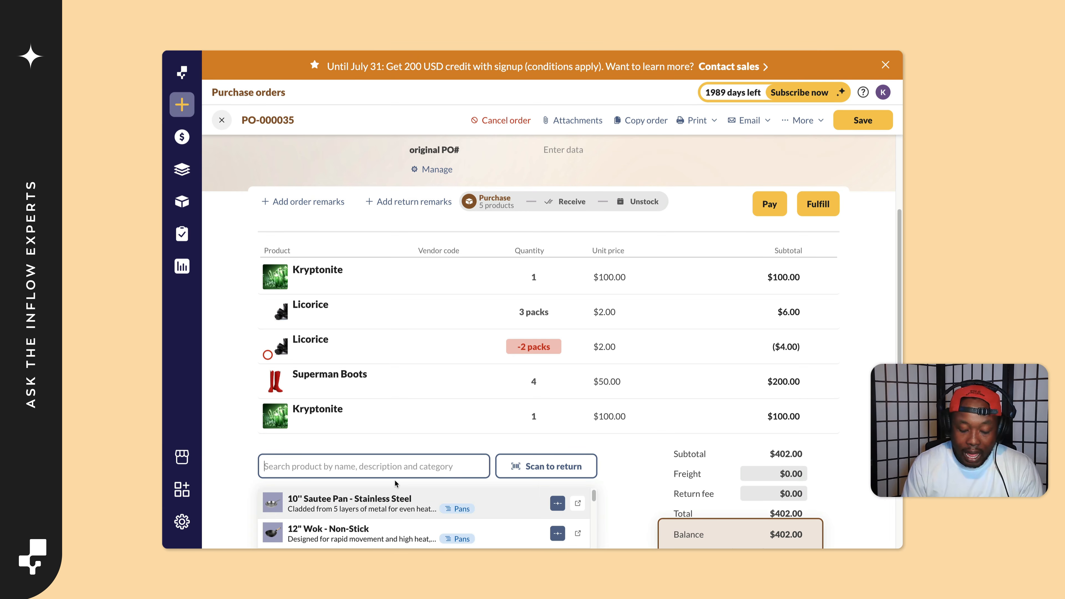
type("kryp")
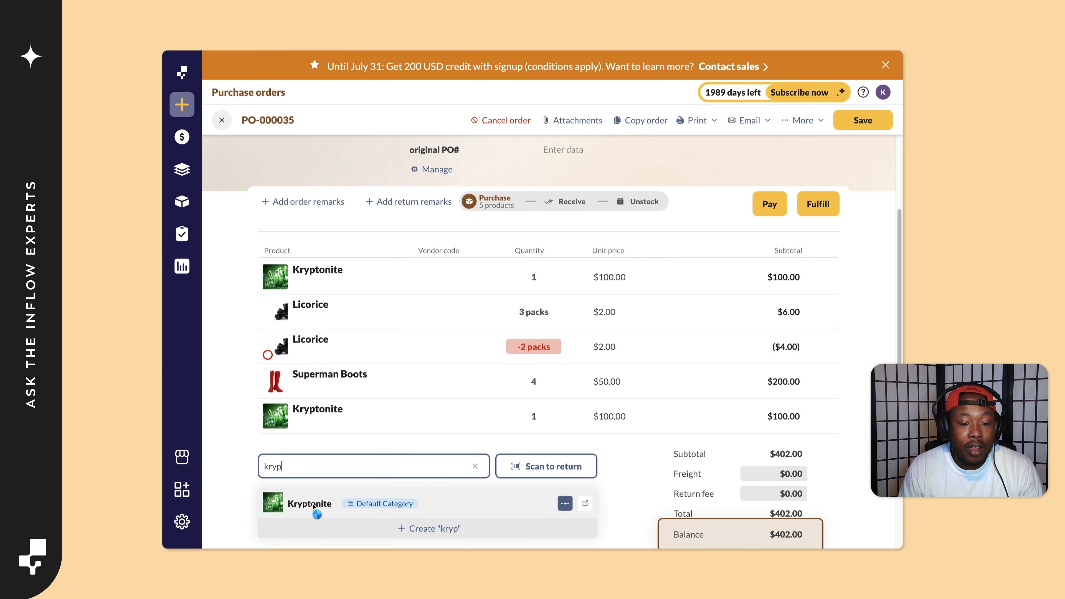
left_click(314, 505)
mouse_move(551, 419)
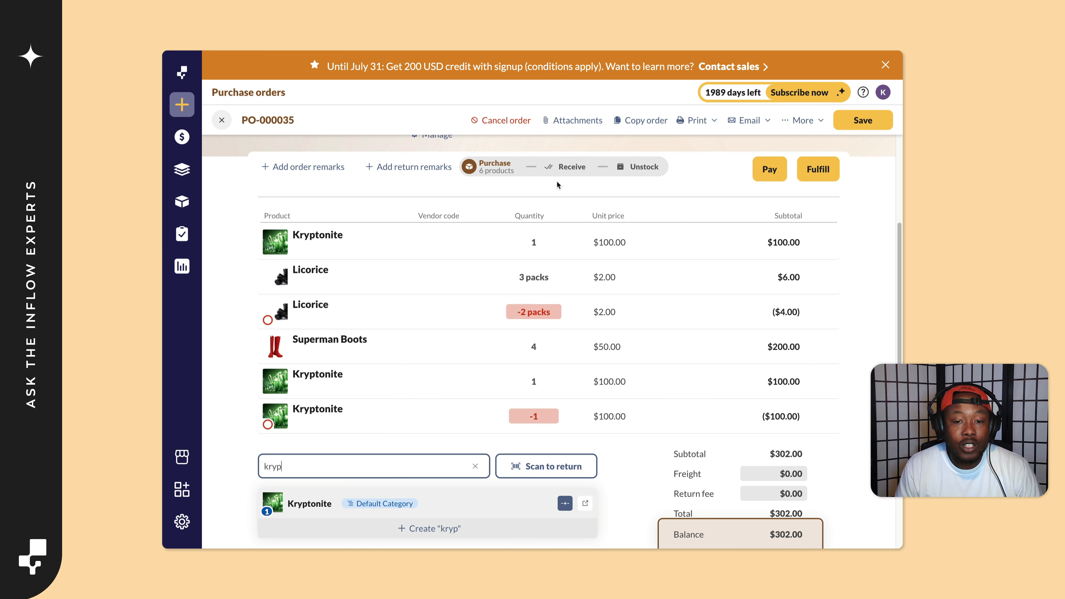
left_click(644, 168)
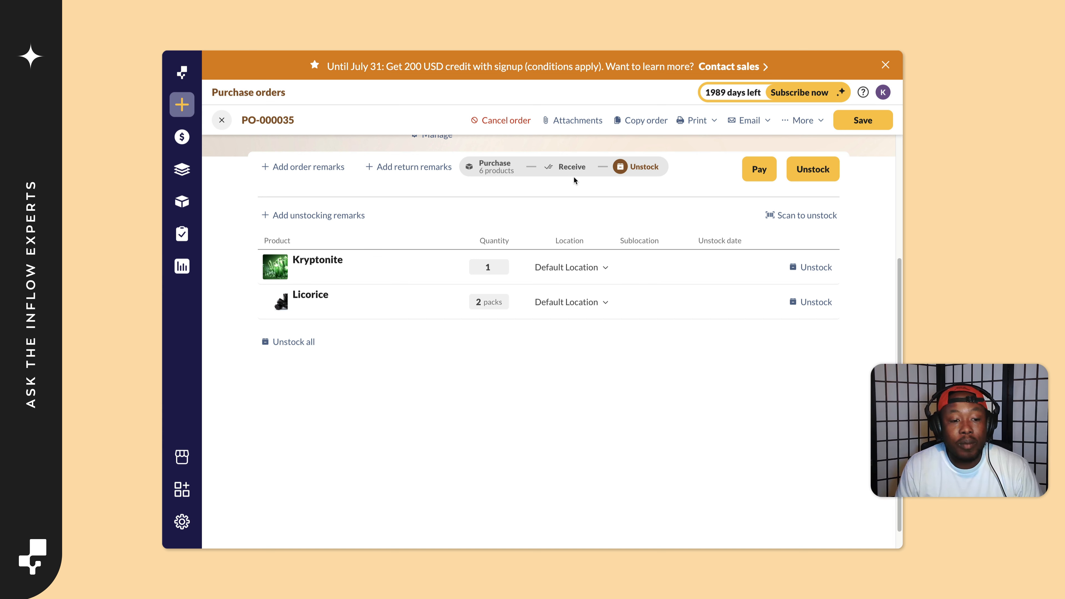
left_click(501, 174)
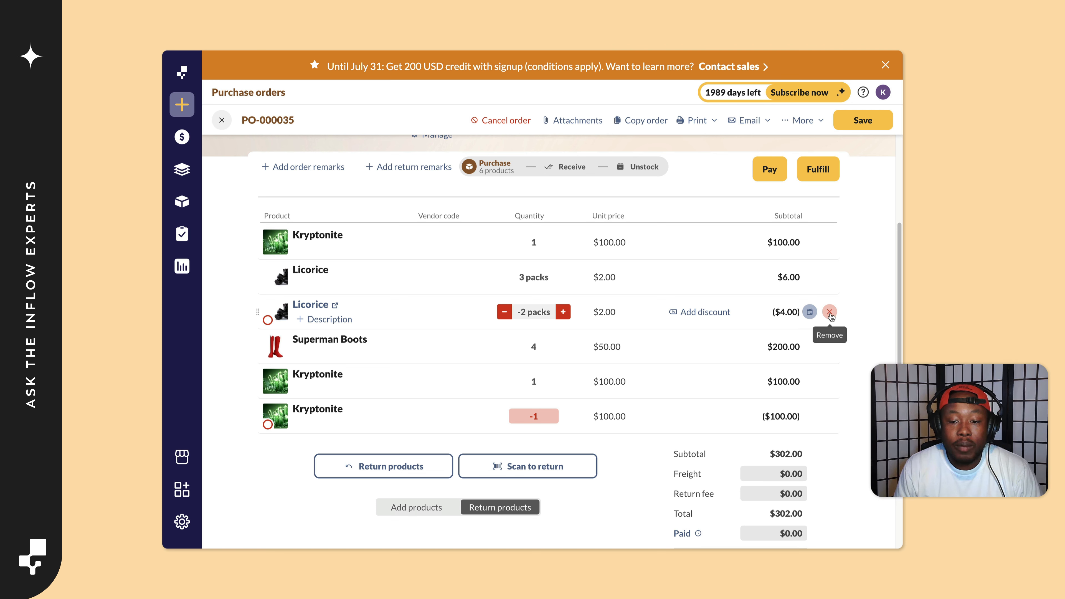
- Remove the Licorice and Kryptonite return lines, save the order, and switch the product entry back to adding products
left_click(829, 312)
left_click(829, 381)
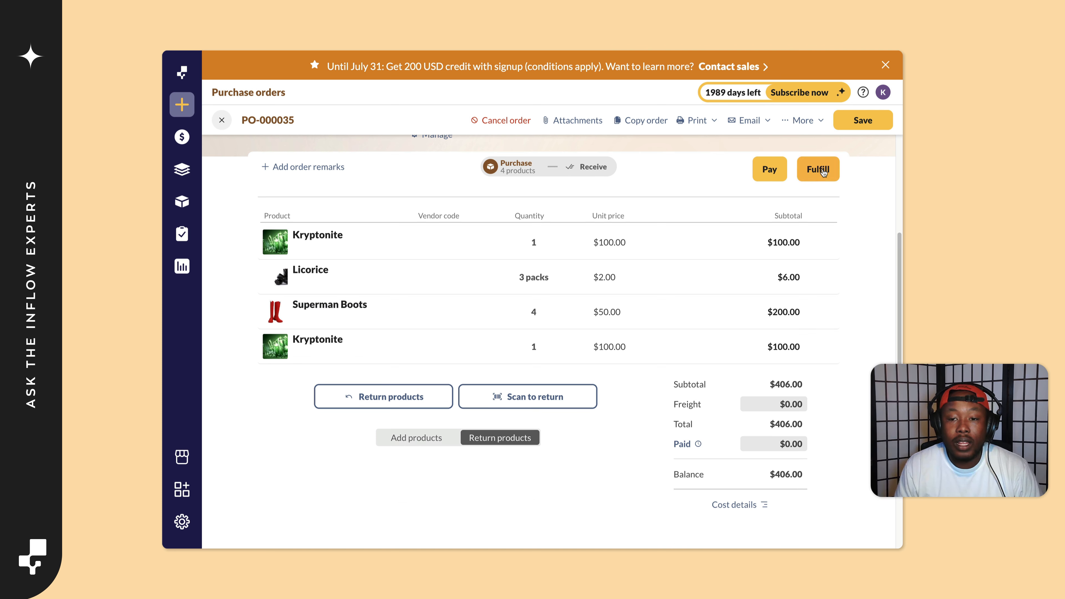
left_click(863, 120)
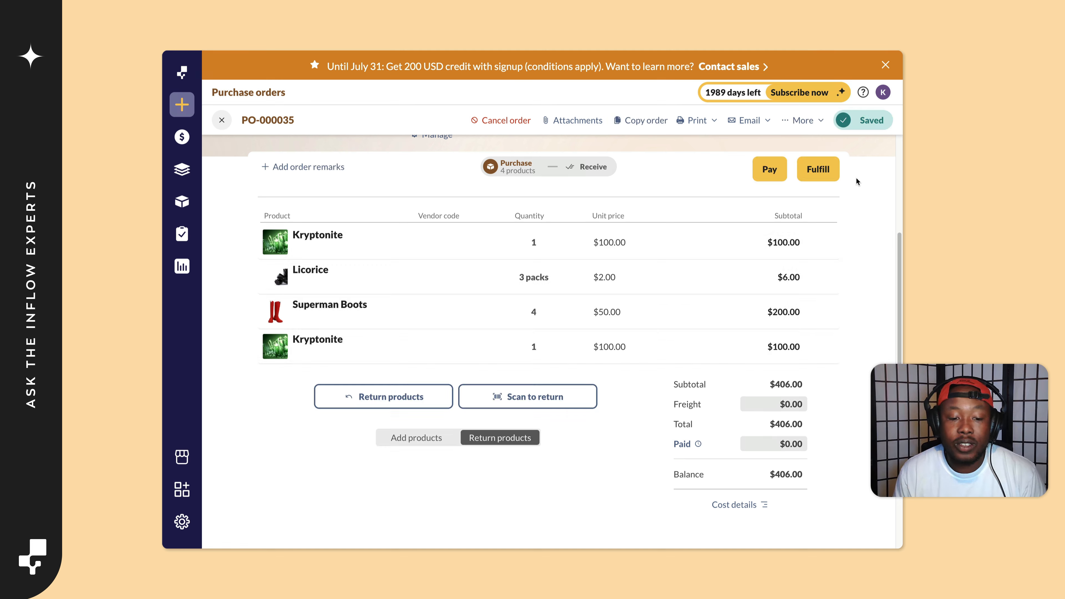
left_click(451, 443)
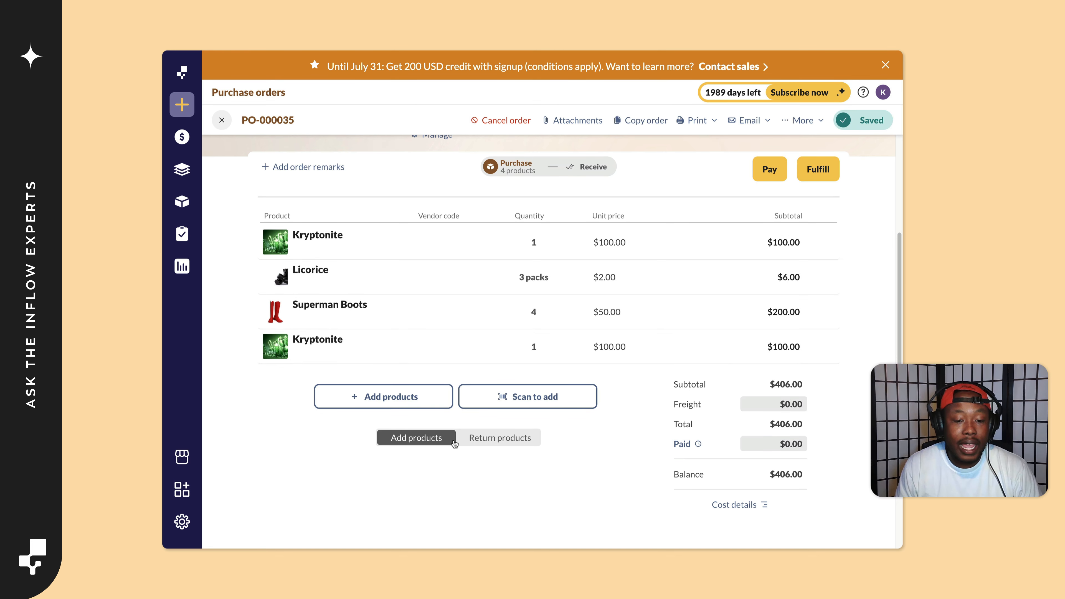
- Go to the order's receiving stage and mark Kryptonite and Superman Boots as received
scroll(549, 422, "up", 3)
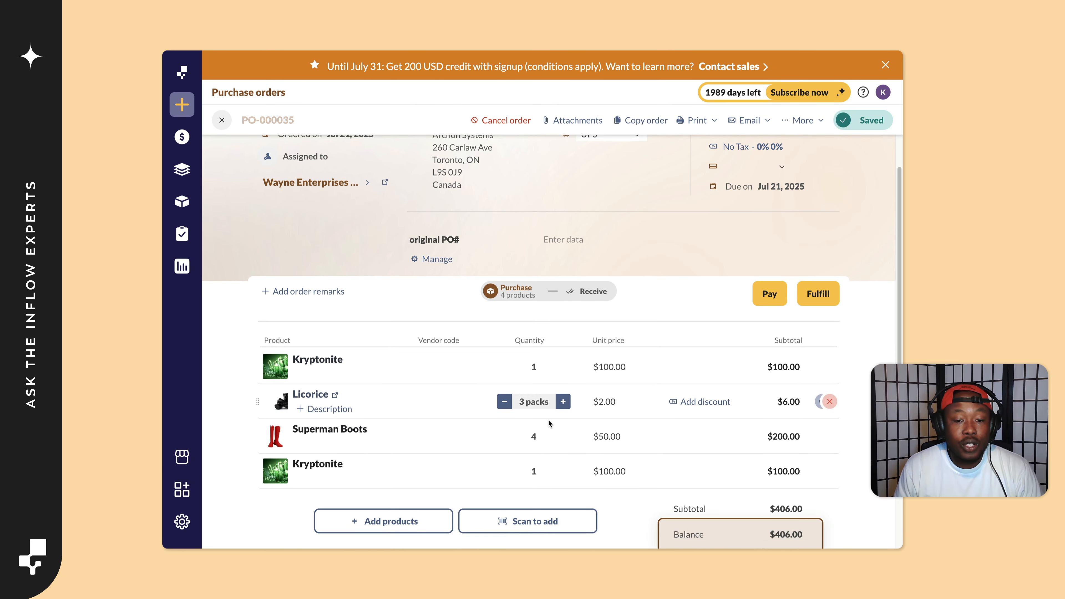
scroll(312, 413, "up", 1)
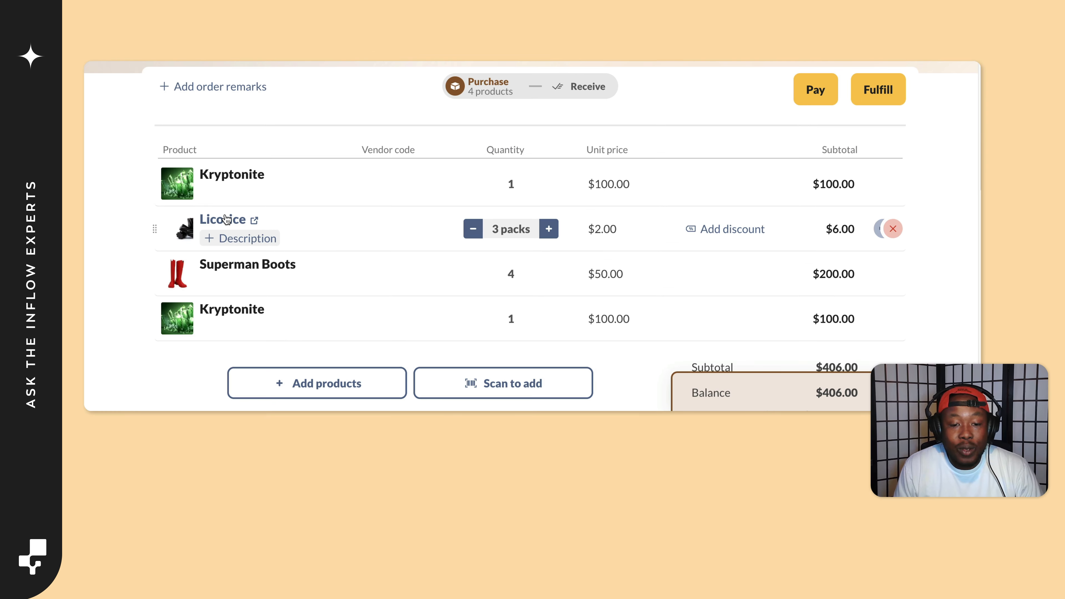
left_click(564, 89)
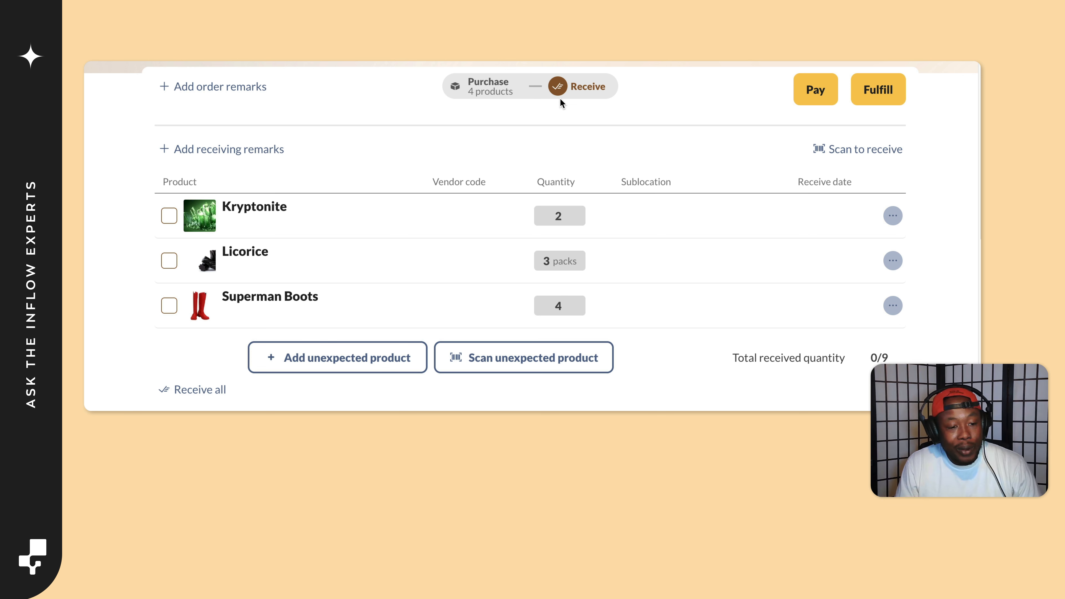
left_click(169, 216)
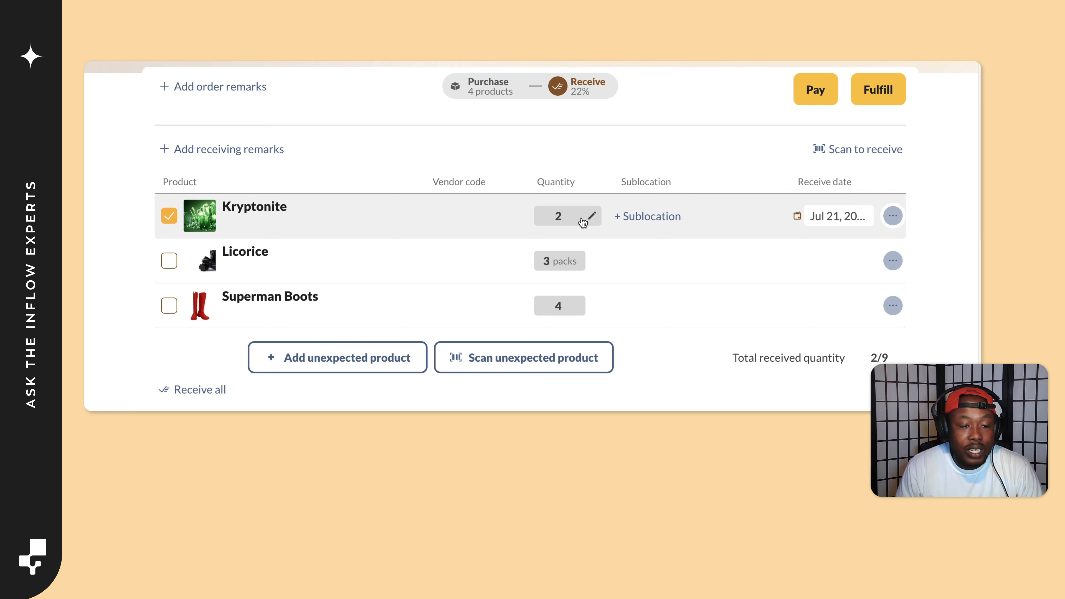
left_click(169, 306)
- Partially receive Kryptonite with a quantity of 1
left_click(591, 215)
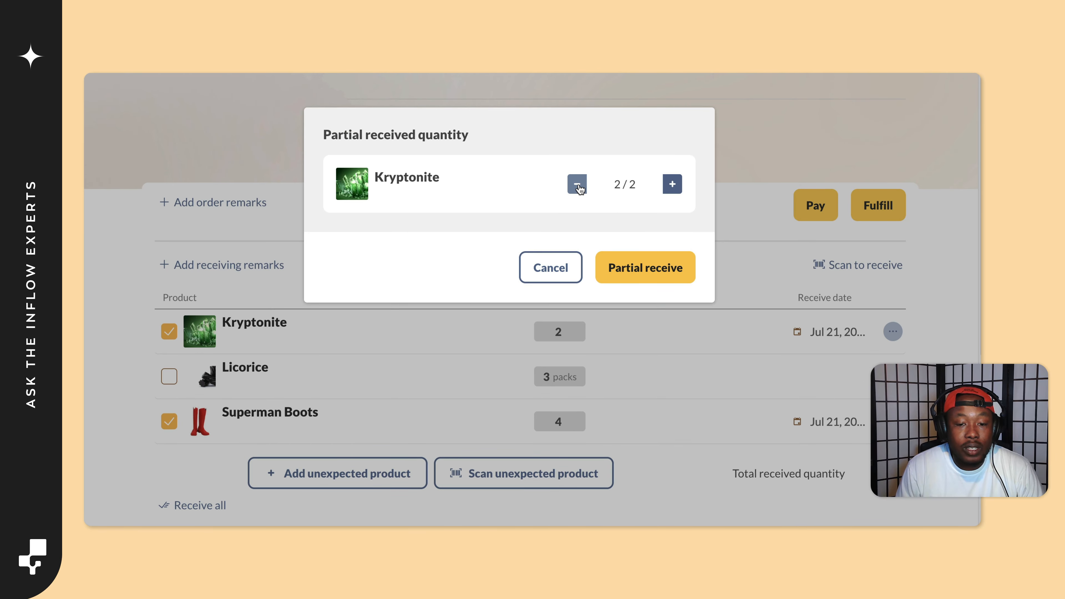
left_click(577, 185)
left_click(617, 267)
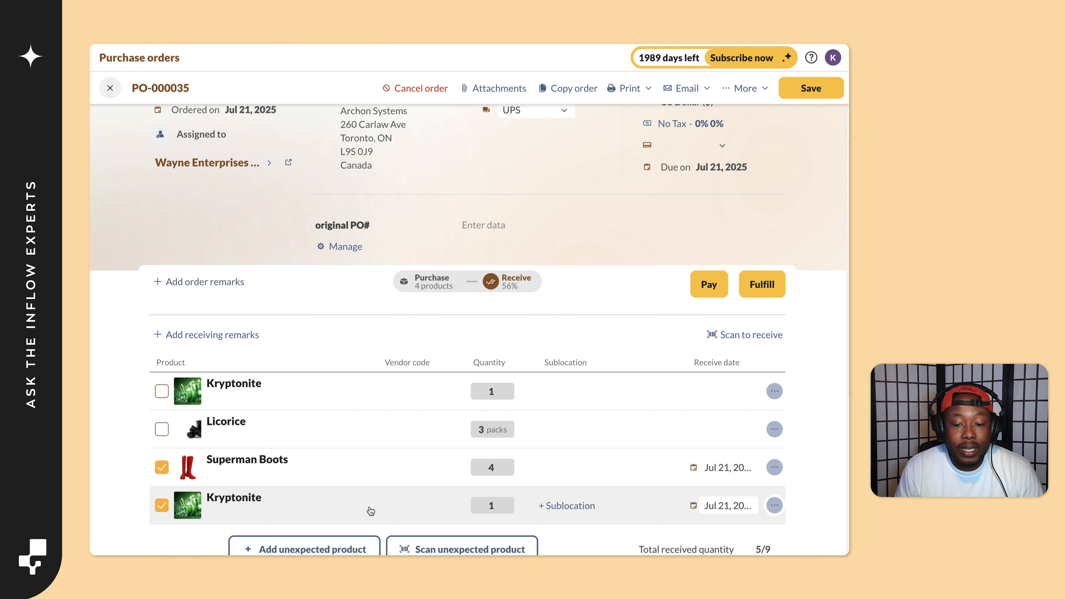
- Try July 20, 2025 as the received Kryptonite line's receive date, and set it back to July 21, 2025
left_click(713, 505)
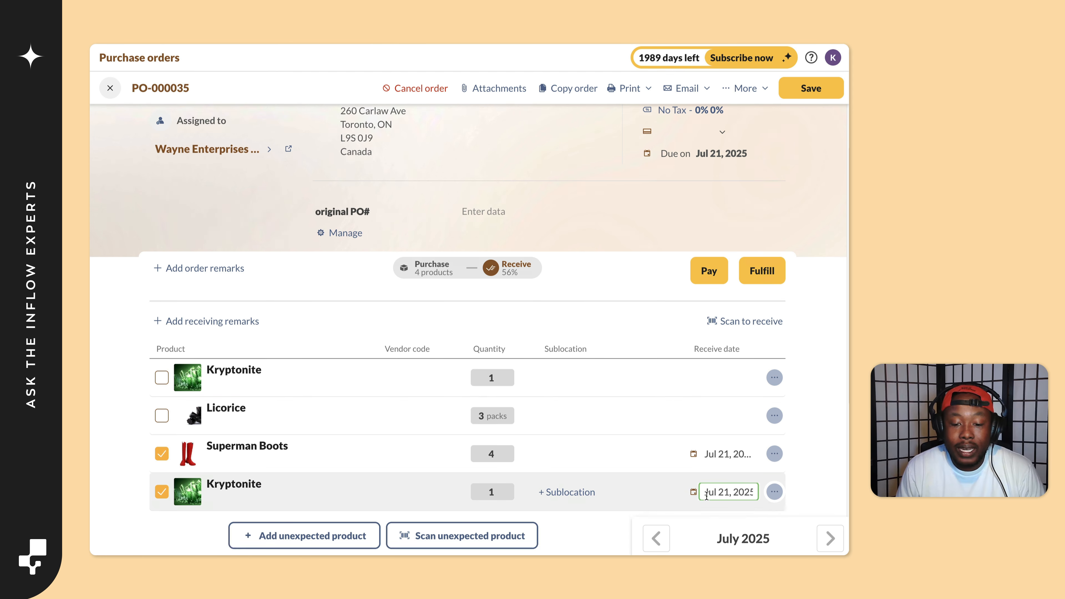
scroll(706, 496, "down", 5)
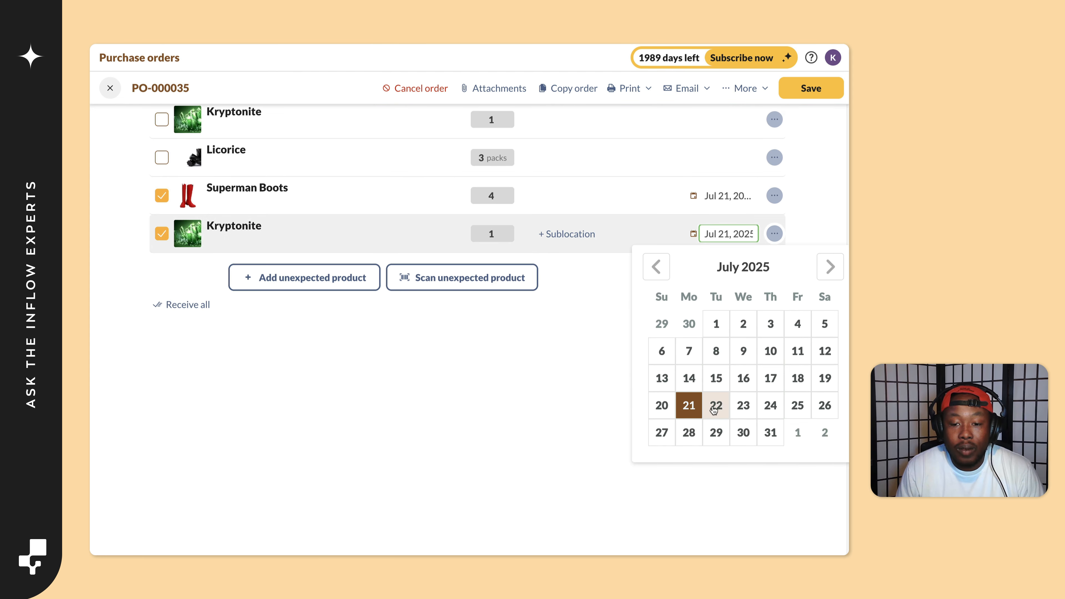
left_click(666, 412)
left_click(714, 232)
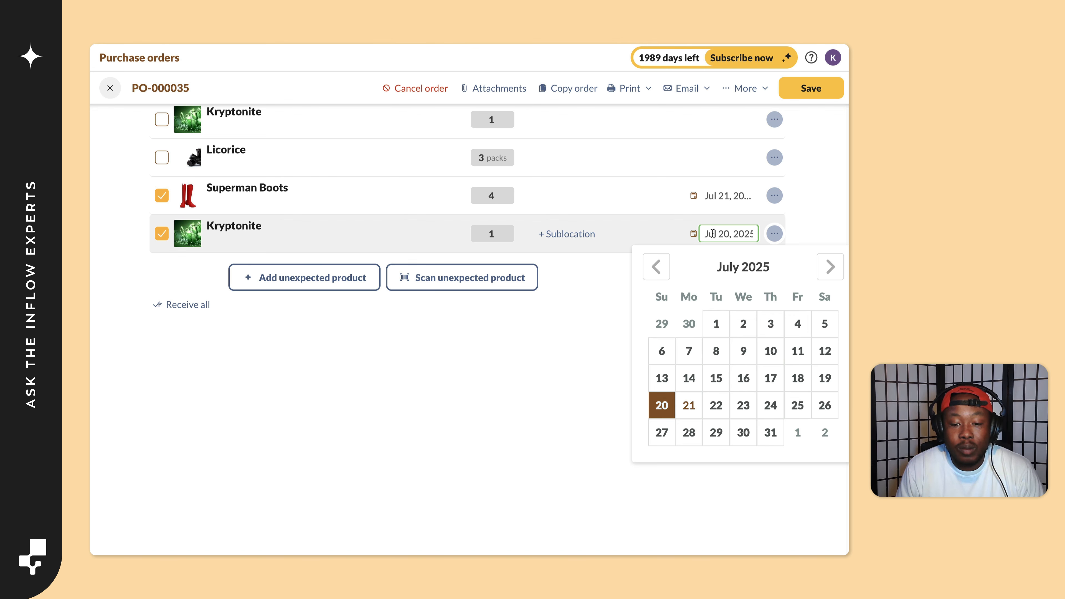
left_click(689, 405)
- Receive all products, assigning Sublocation 1 to the first Kryptonite line and Sublocation 2 to the last one
scroll(574, 365, "up", 4)
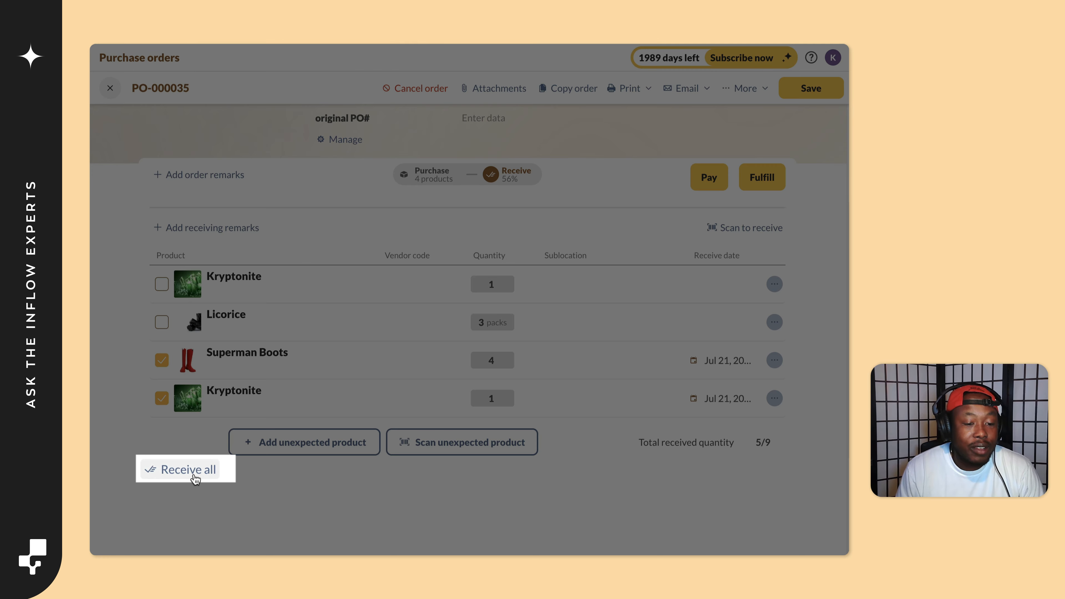
left_click(188, 469)
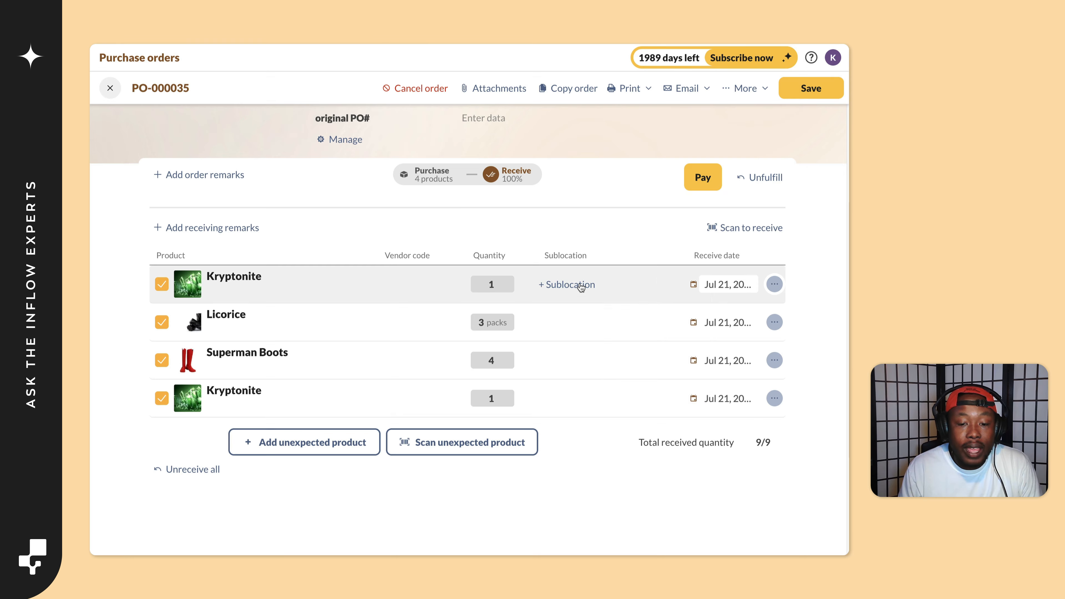
left_click(582, 284)
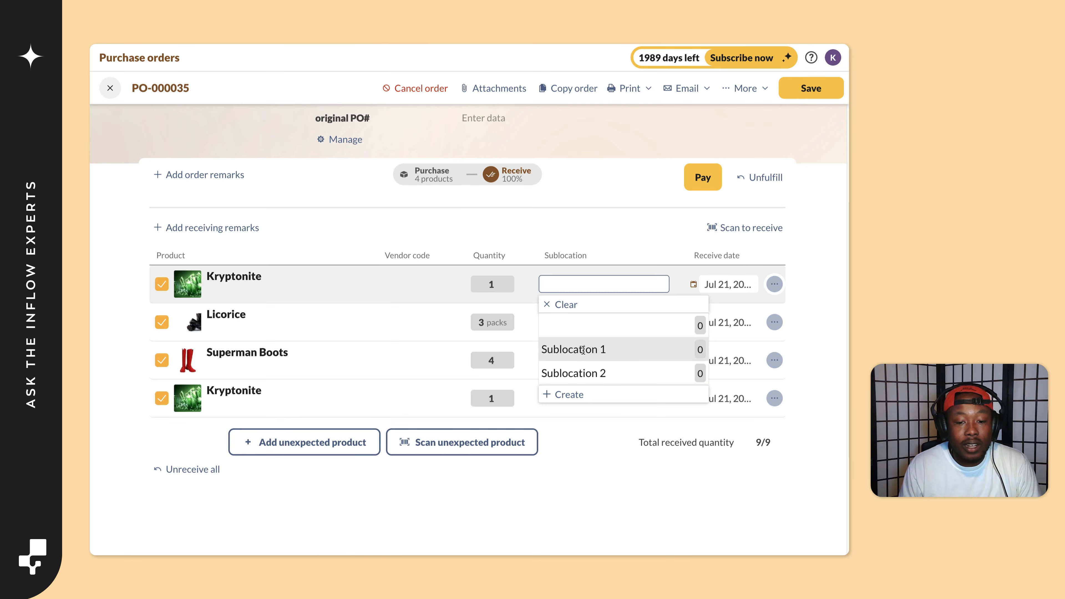
left_click(572, 349)
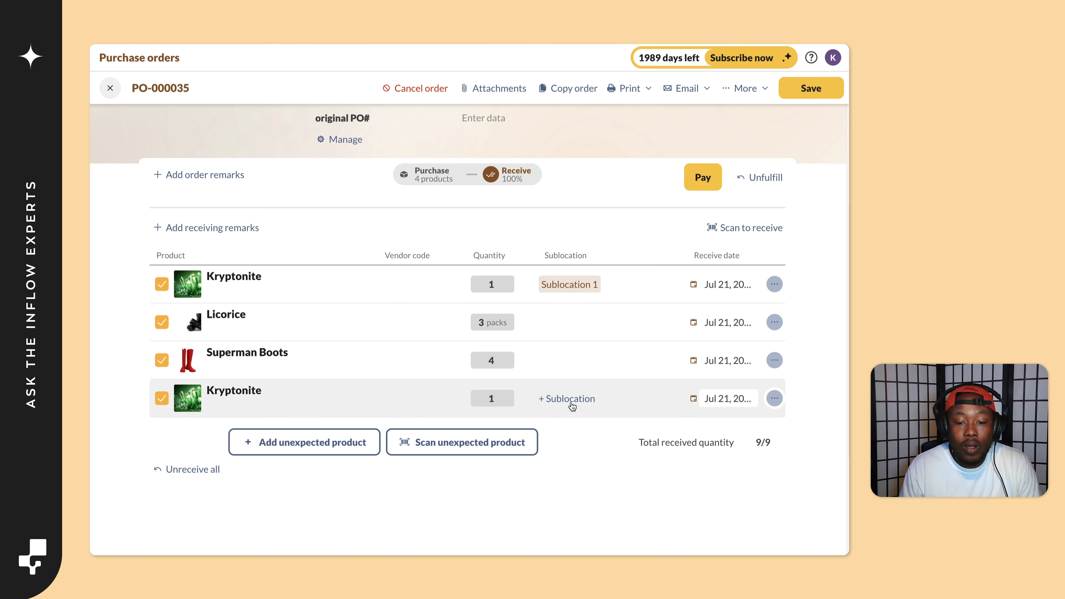
left_click(571, 402)
left_click(585, 483)
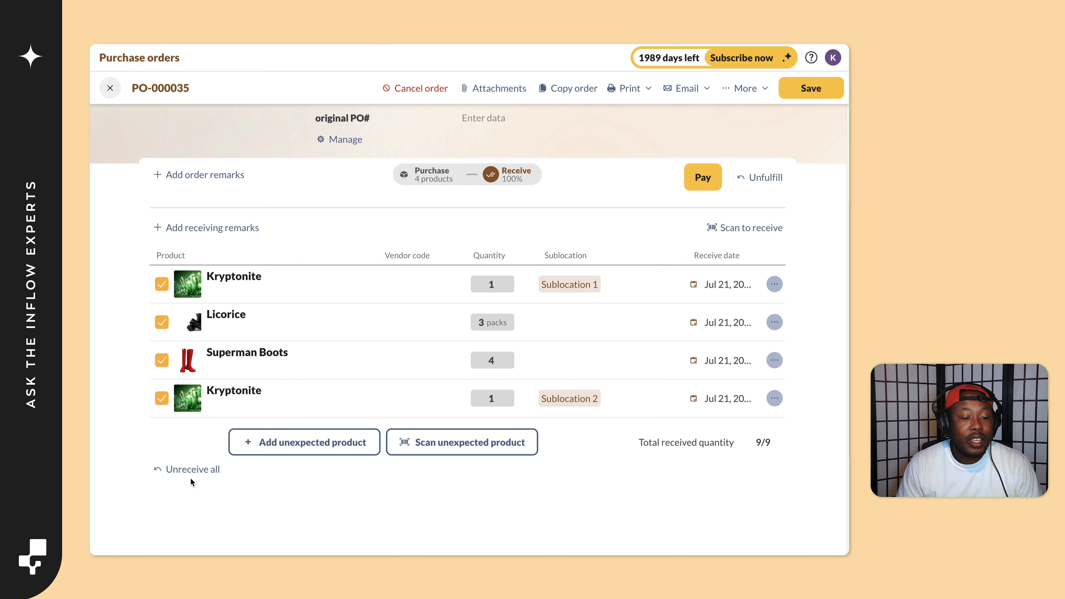
- Unreceive and re-receive all products at once, and save the purchase order
left_click(191, 470)
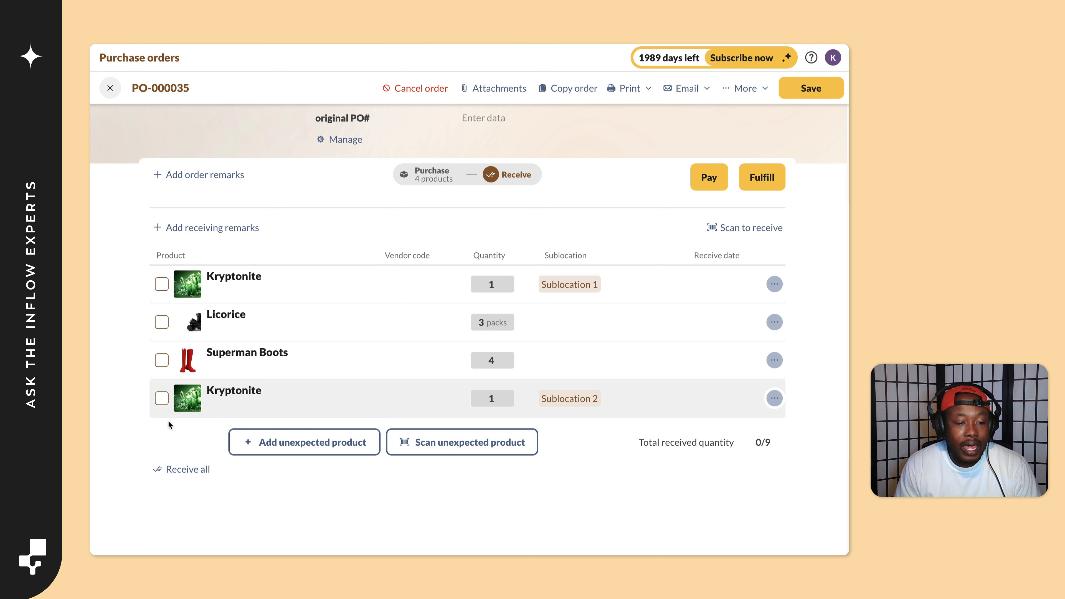
left_click(172, 469)
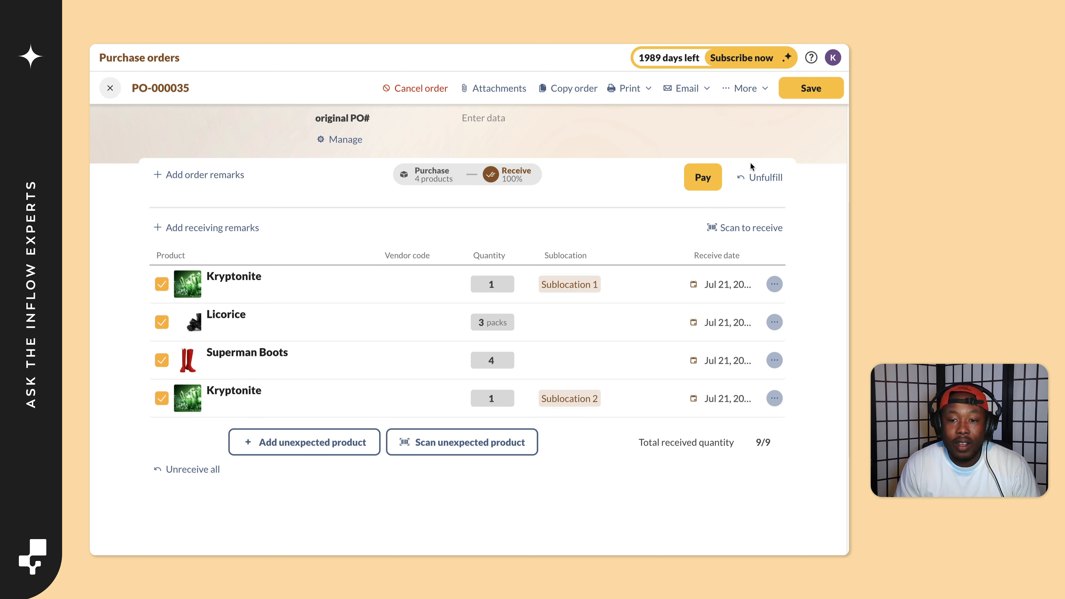
left_click(814, 93)
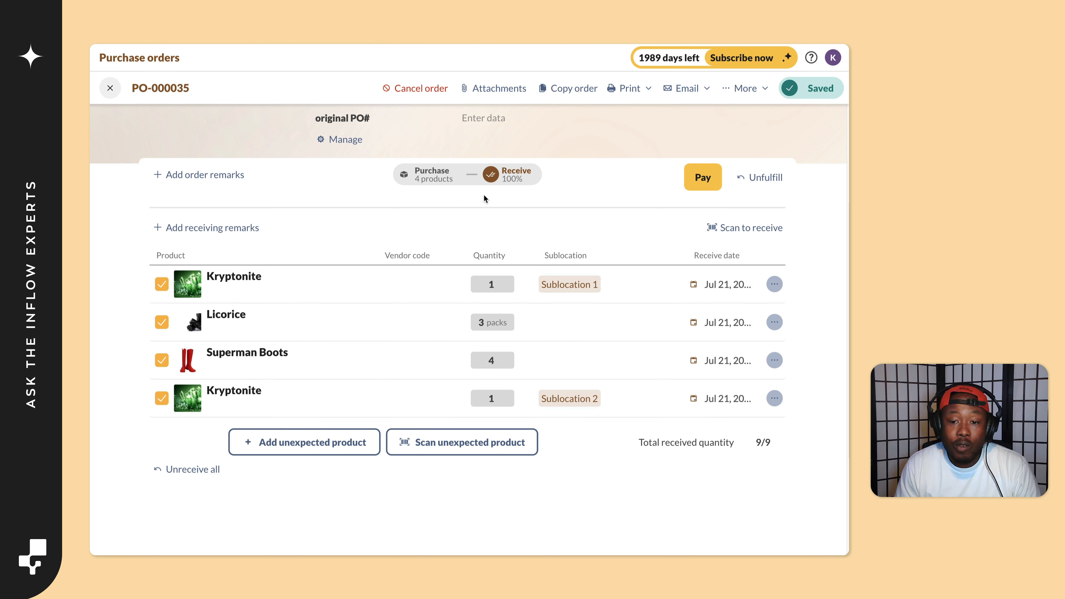
- Clear the sublocation in the first Kryptonite line's location details and save the purchase order
left_click(773, 285)
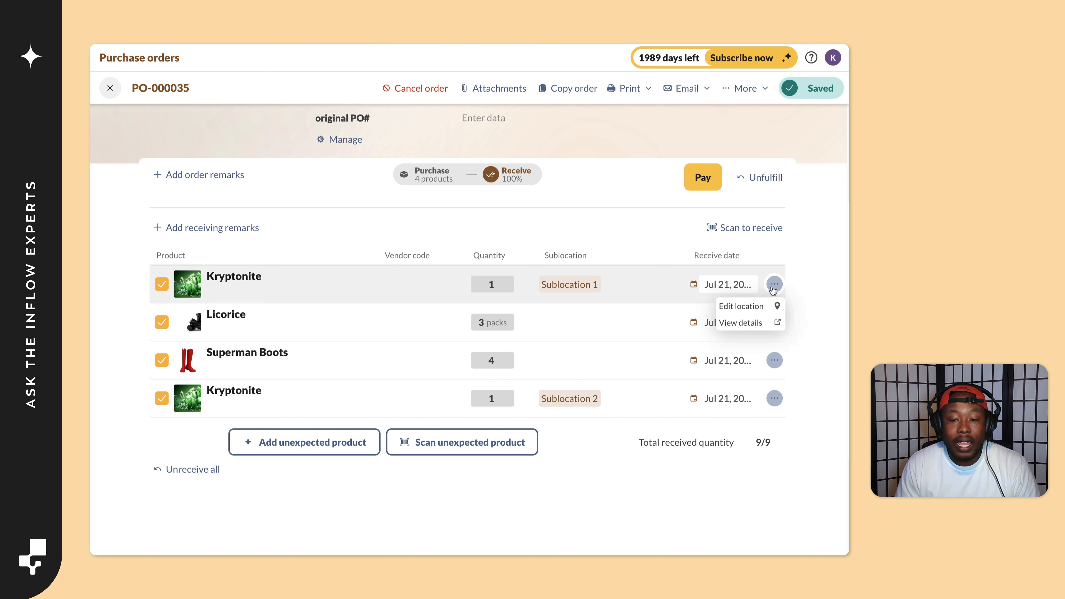
left_click(753, 311)
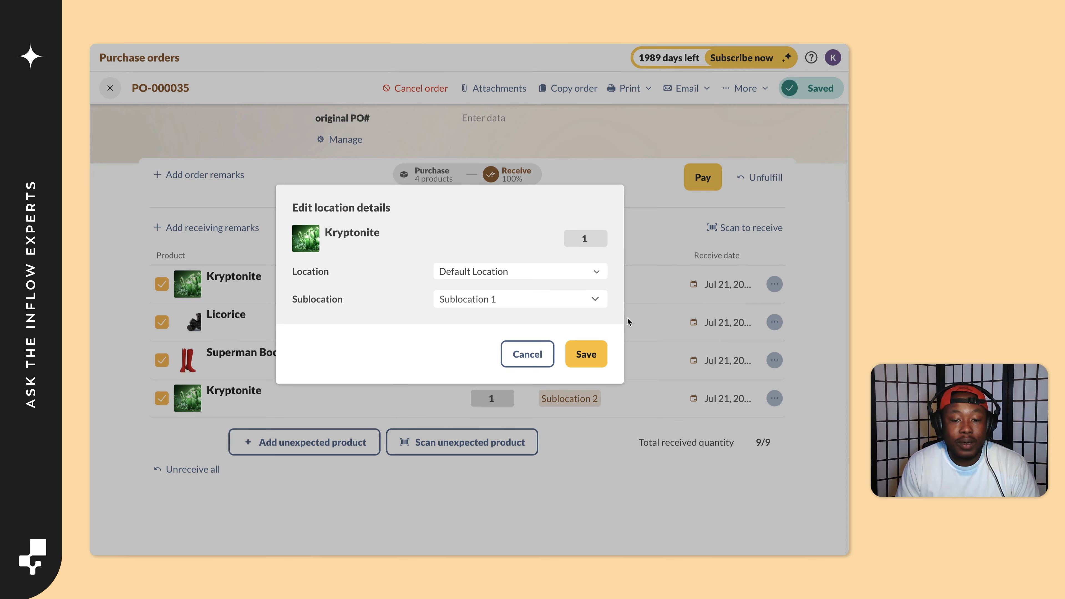
left_click(600, 301)
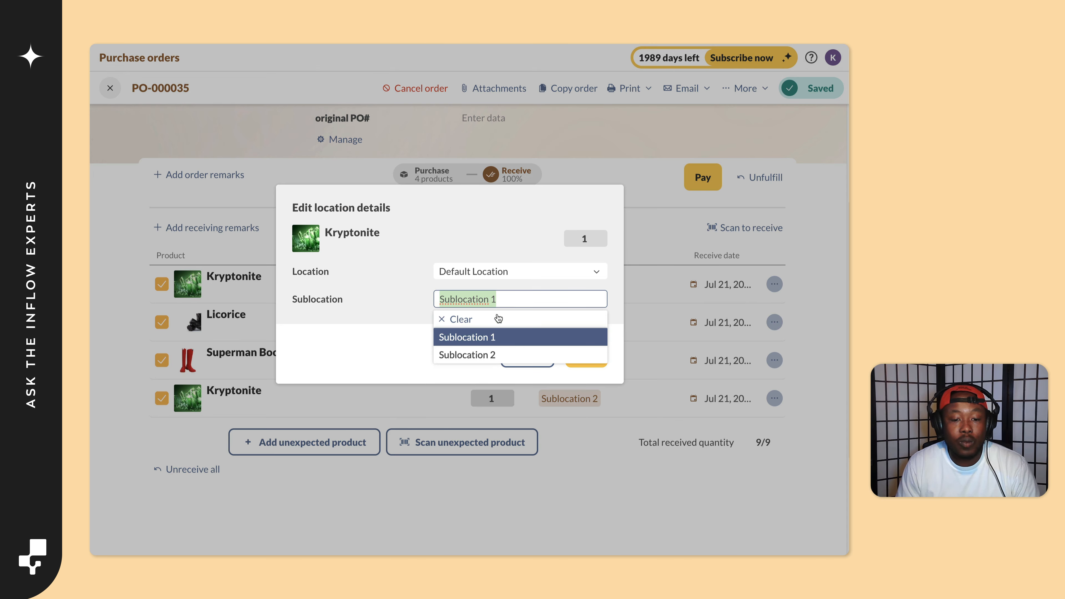
left_click(473, 324)
left_click(591, 356)
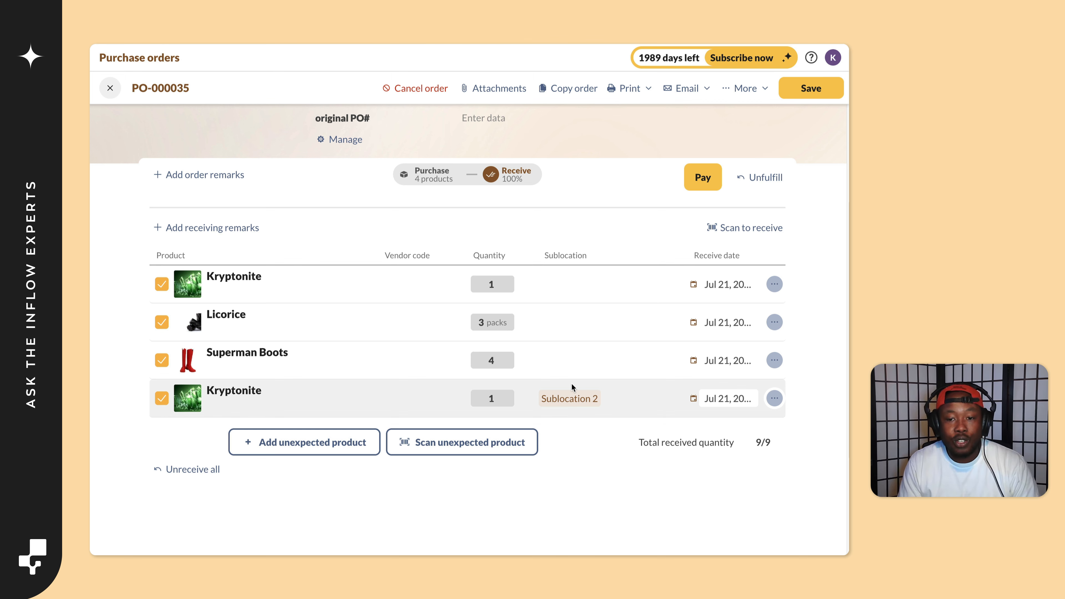
left_click(812, 95)
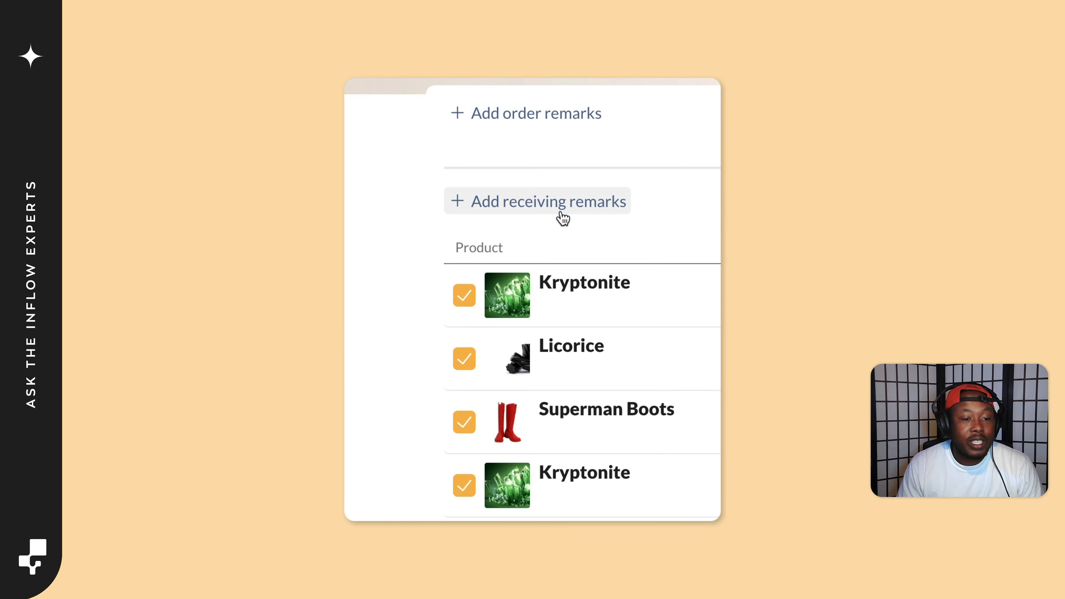
- Open the receiving remarks for entry and pay the purchase order in full
left_click(559, 207)
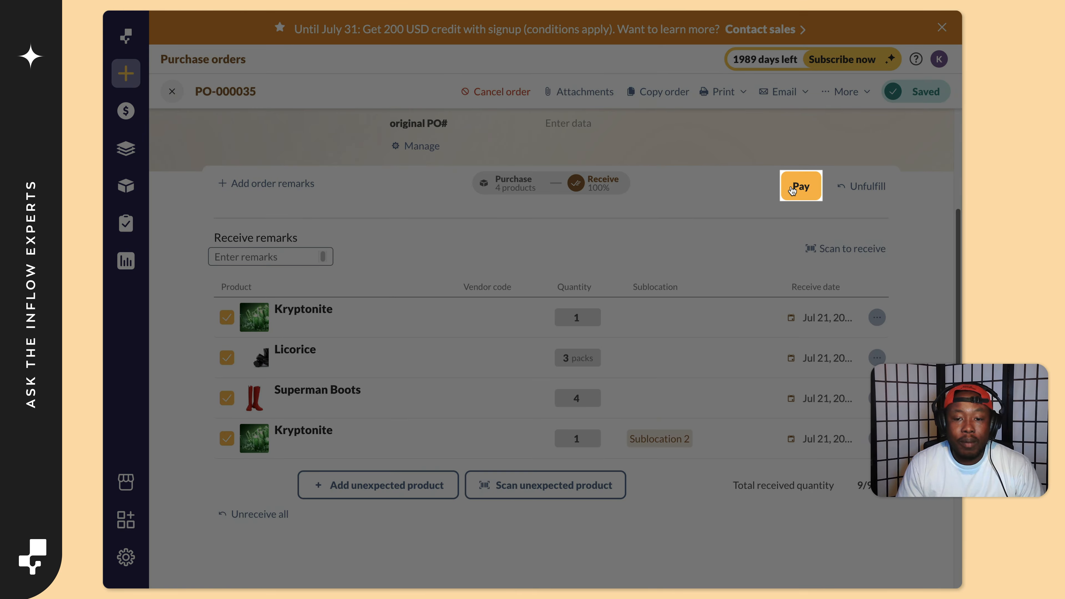
left_click(791, 189)
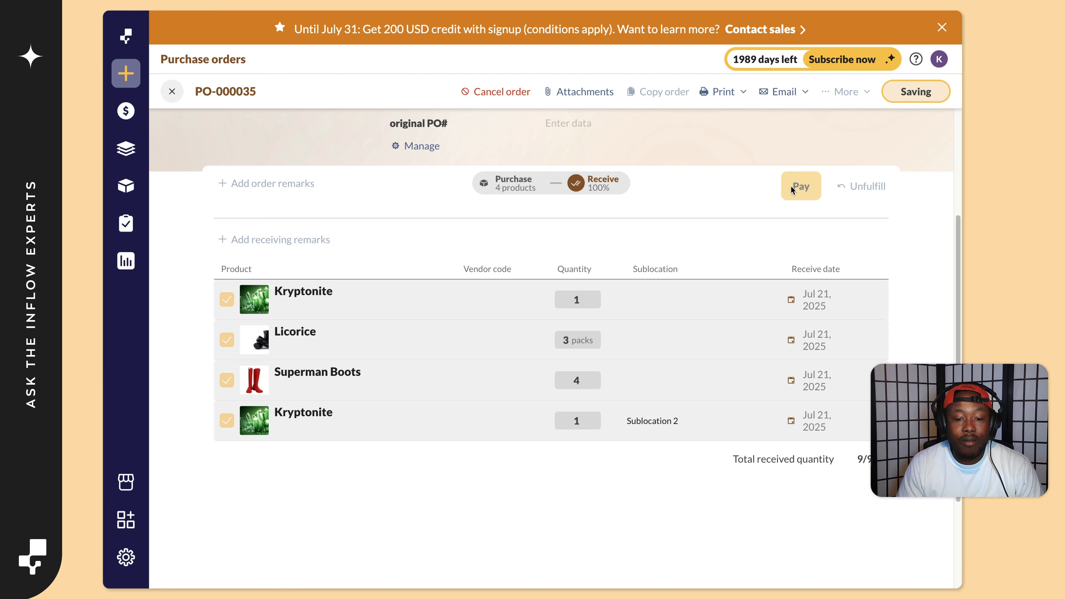
- Return to the purchased products and examine the order's payment history and paid status without changing them
left_click(512, 184)
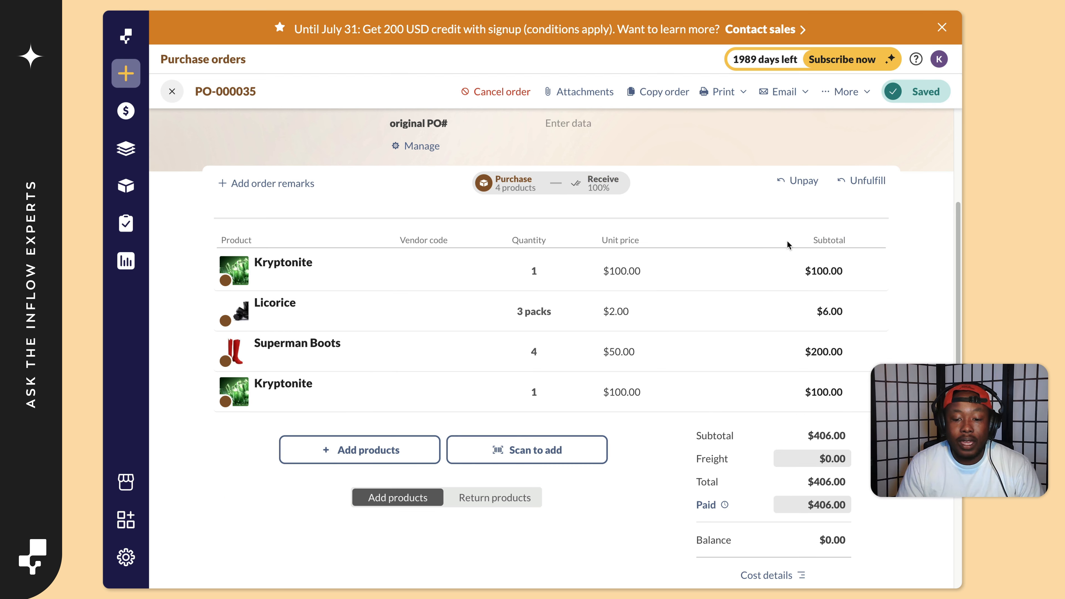
left_click(706, 506)
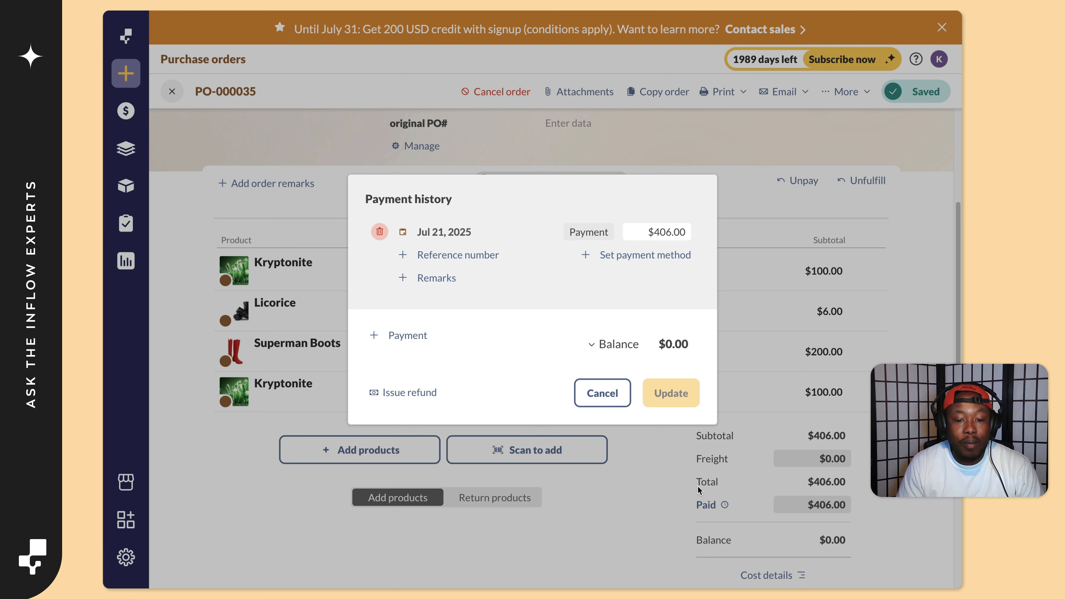
left_click(602, 393)
scroll(778, 347, "up", 5)
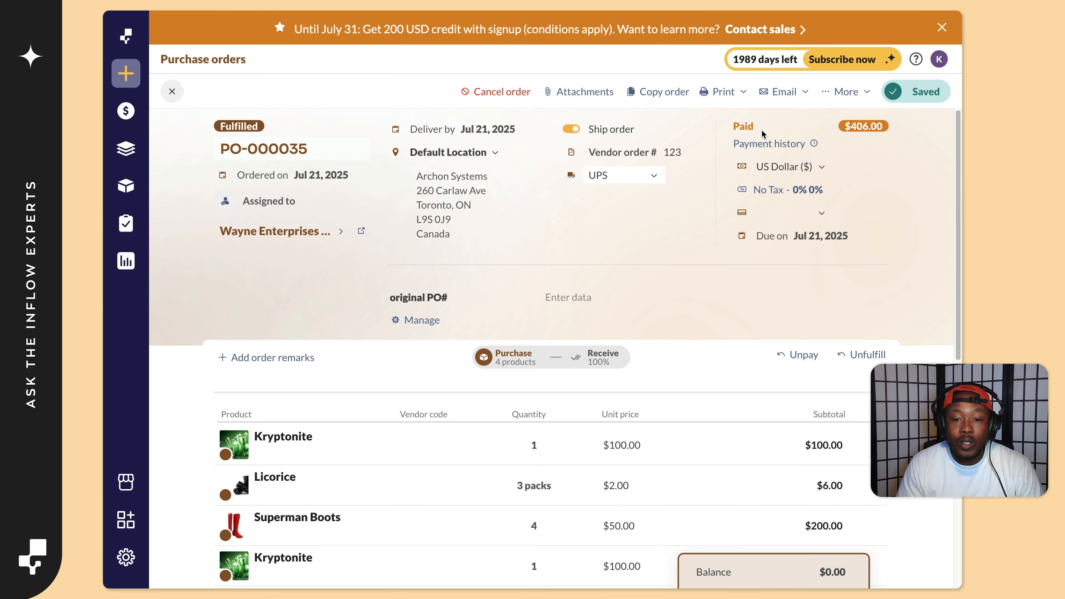
- Delete the full payment from the purchase order's payment history and apply the update
left_click(757, 144)
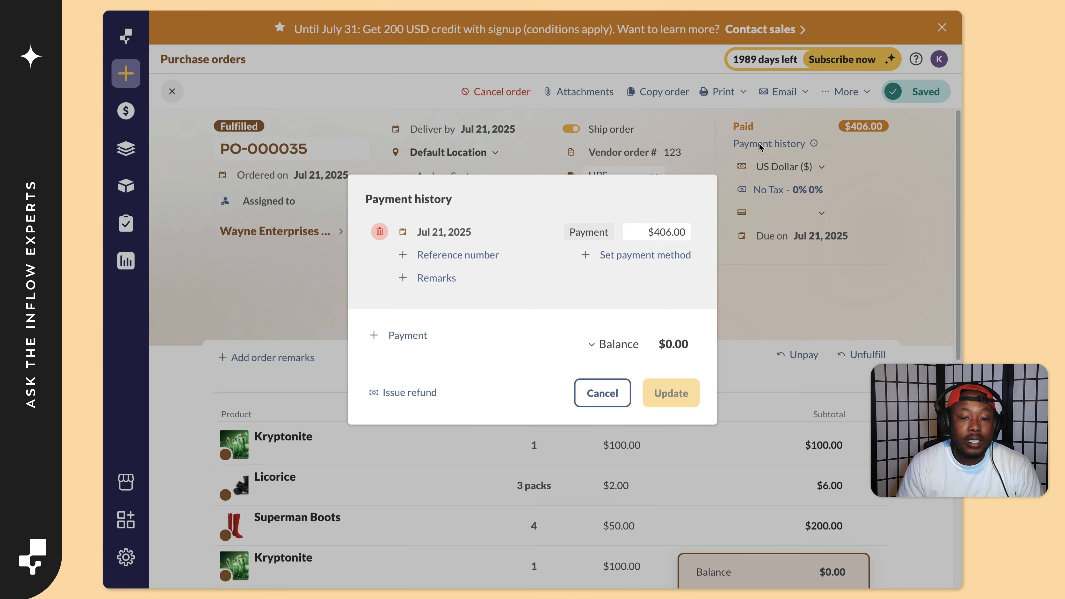
left_click(379, 231)
left_click(653, 420)
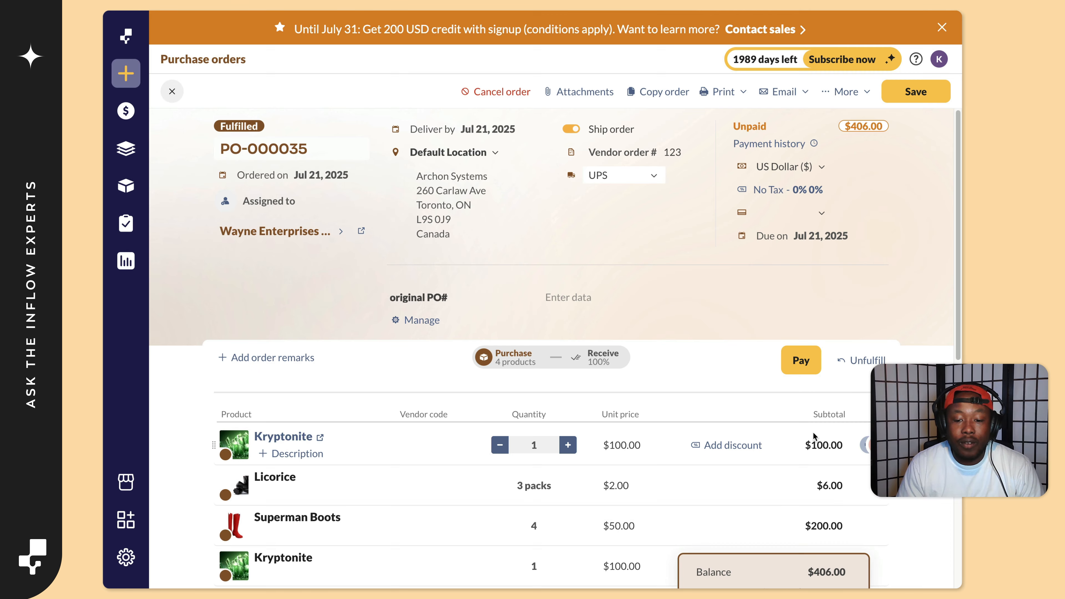
scroll(813, 436, "down", 10)
scroll(850, 215, "up", 10)
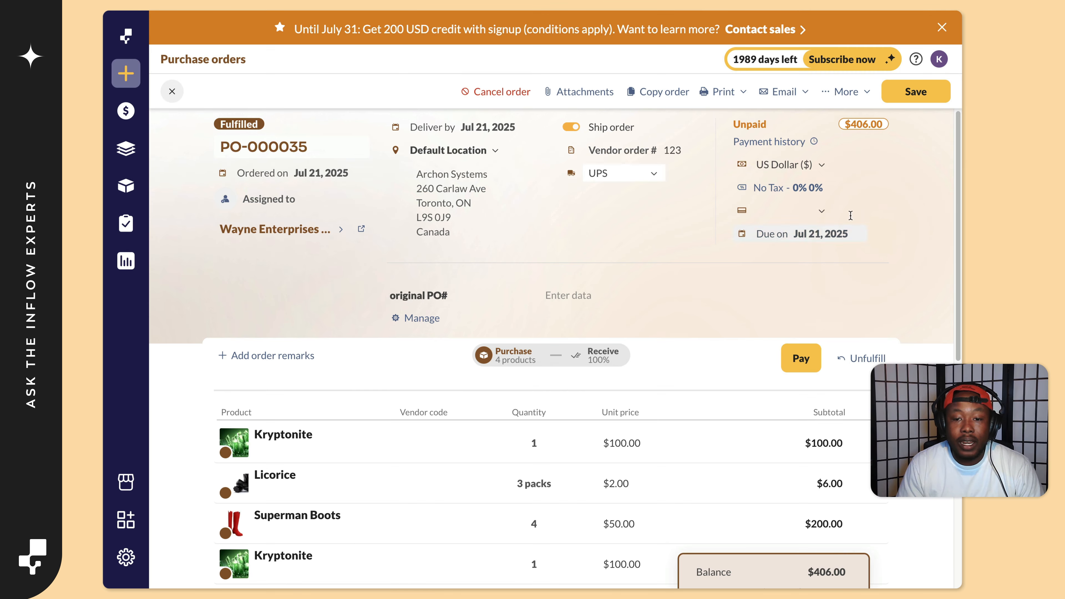
- Add a manual payment of $200 in the order's payment history and check the balance breakdown
left_click(769, 143)
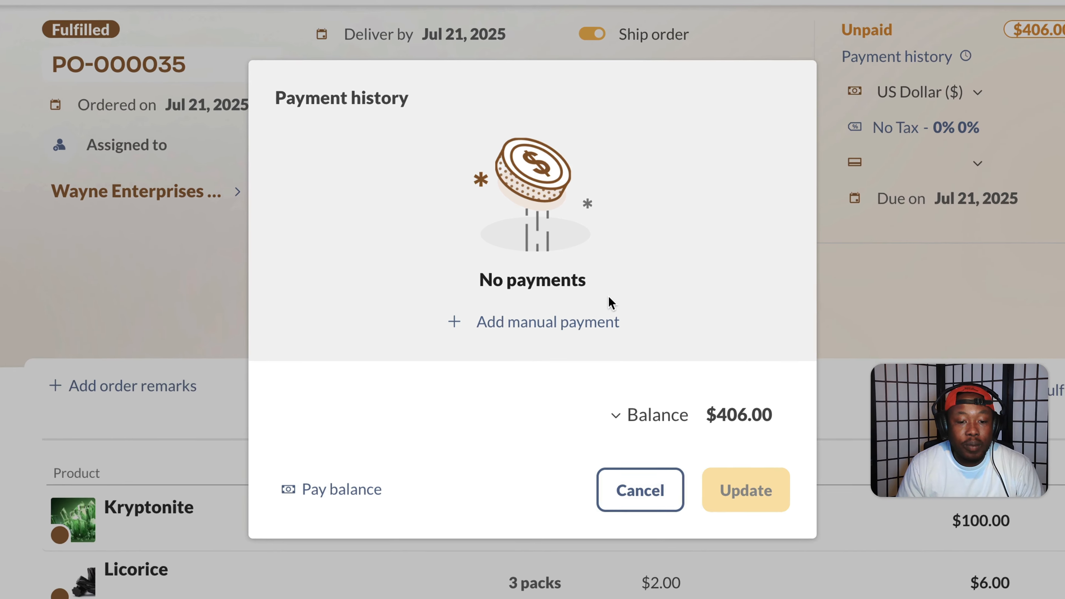
left_click(562, 324)
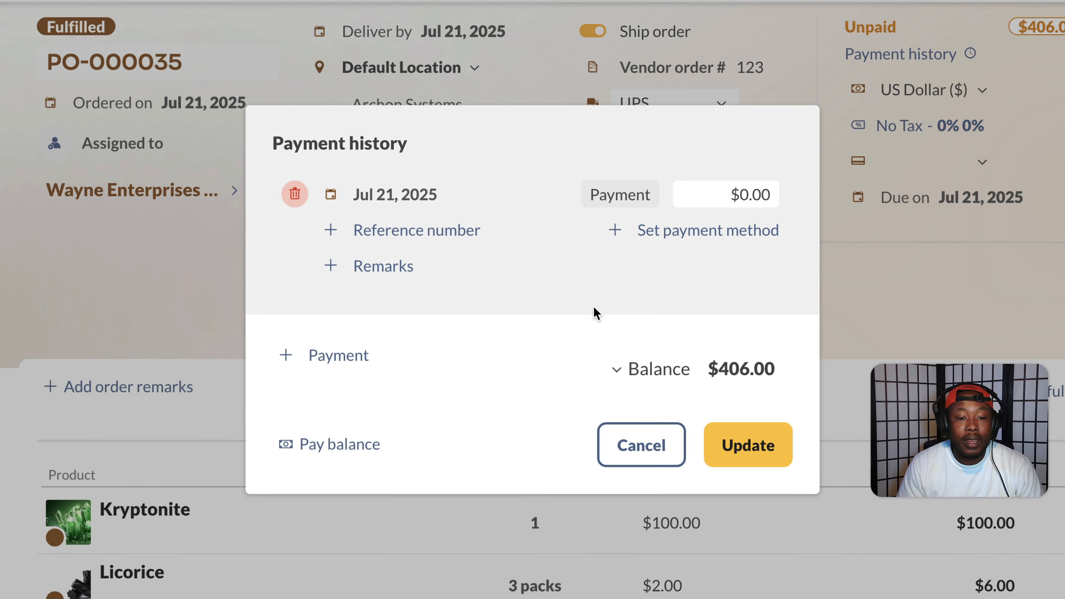
left_click(695, 185)
type("200")
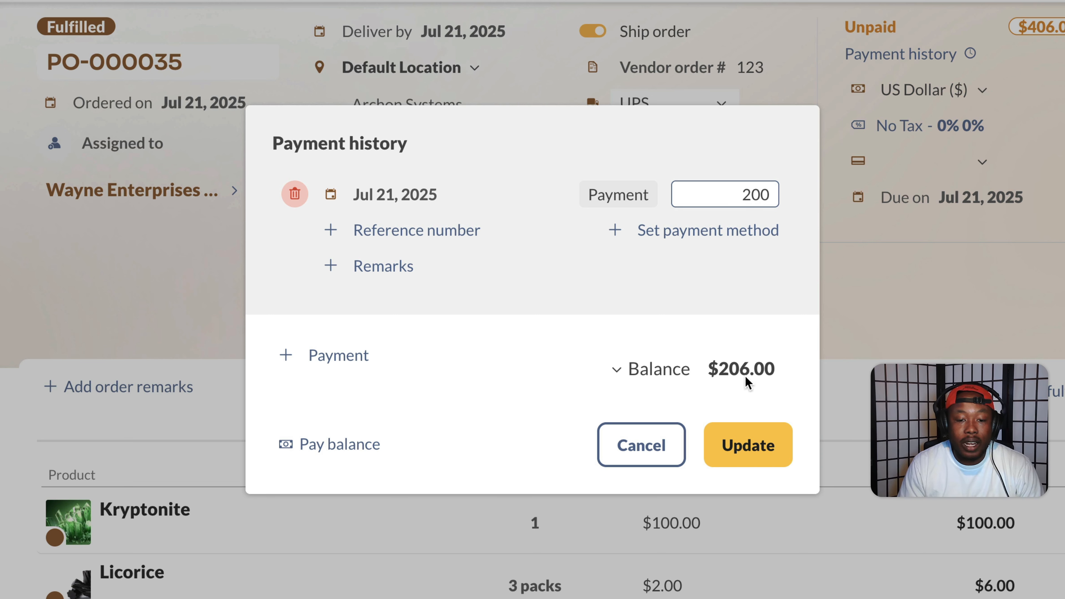
left_click(660, 371)
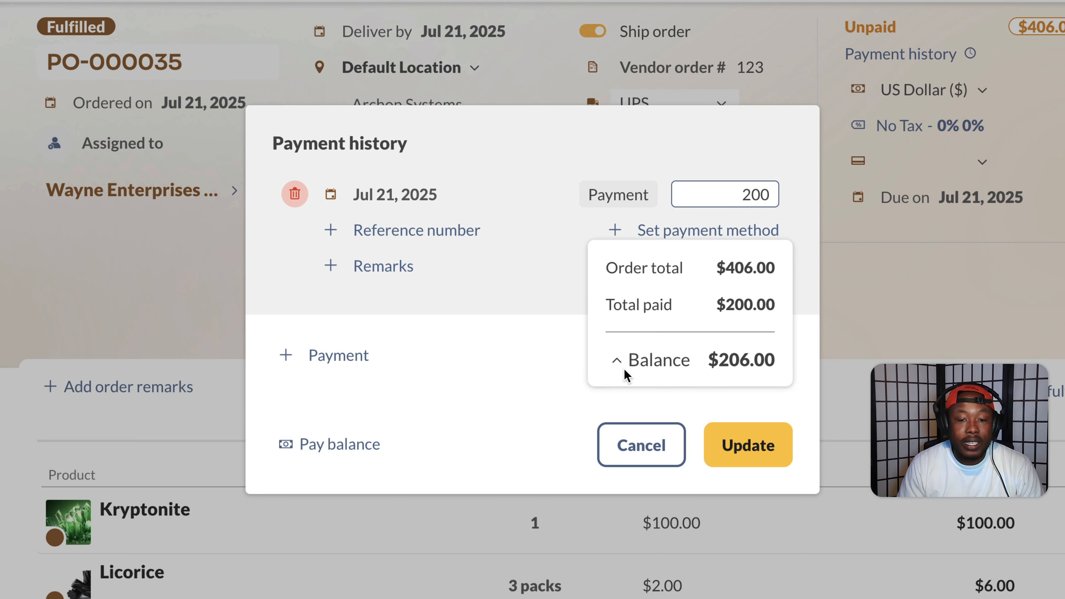
left_click(538, 370)
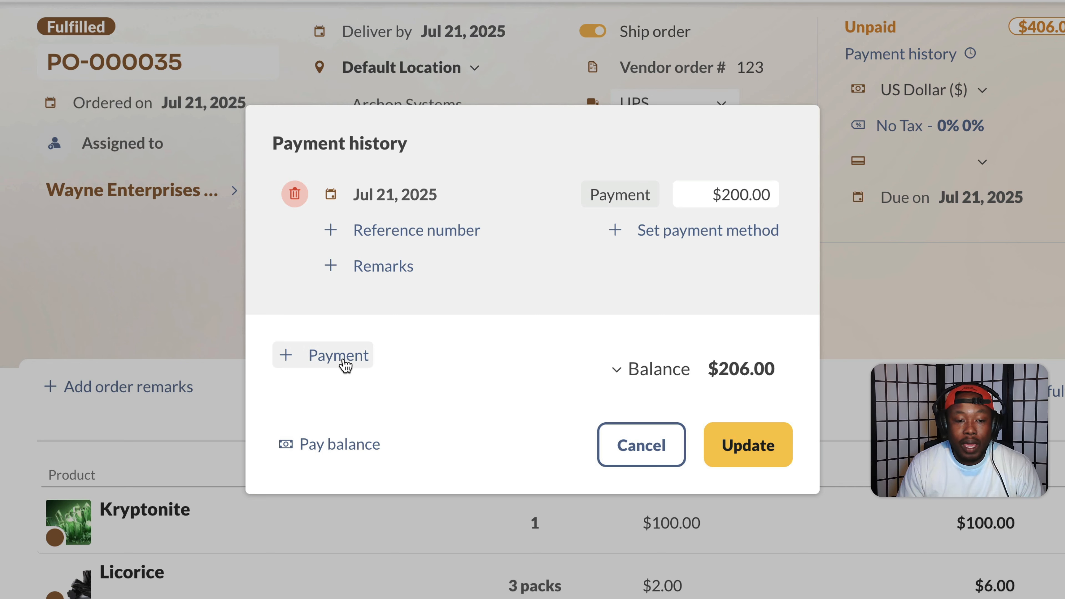
- Pay the remaining $206 balance as a second payment and apply the payment history update
left_click(330, 445)
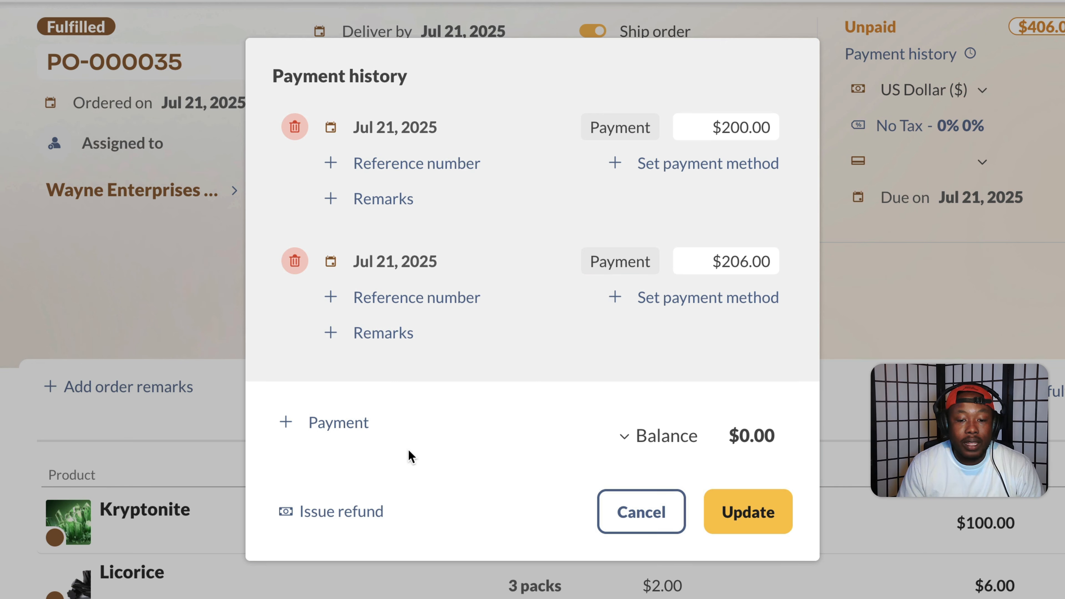
left_click(735, 512)
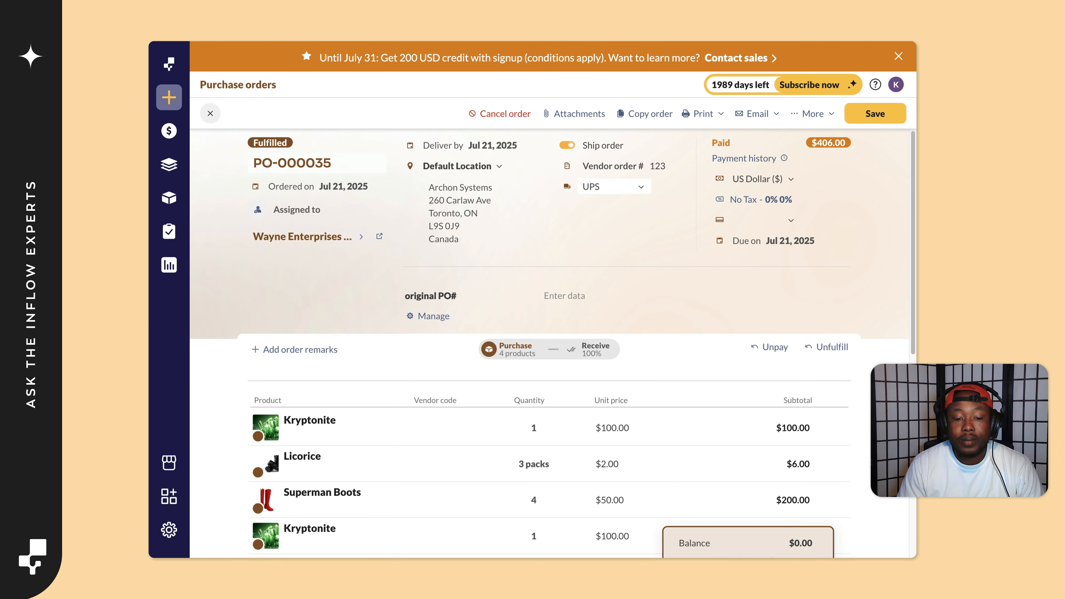
scroll(552, 345, "down", 2)
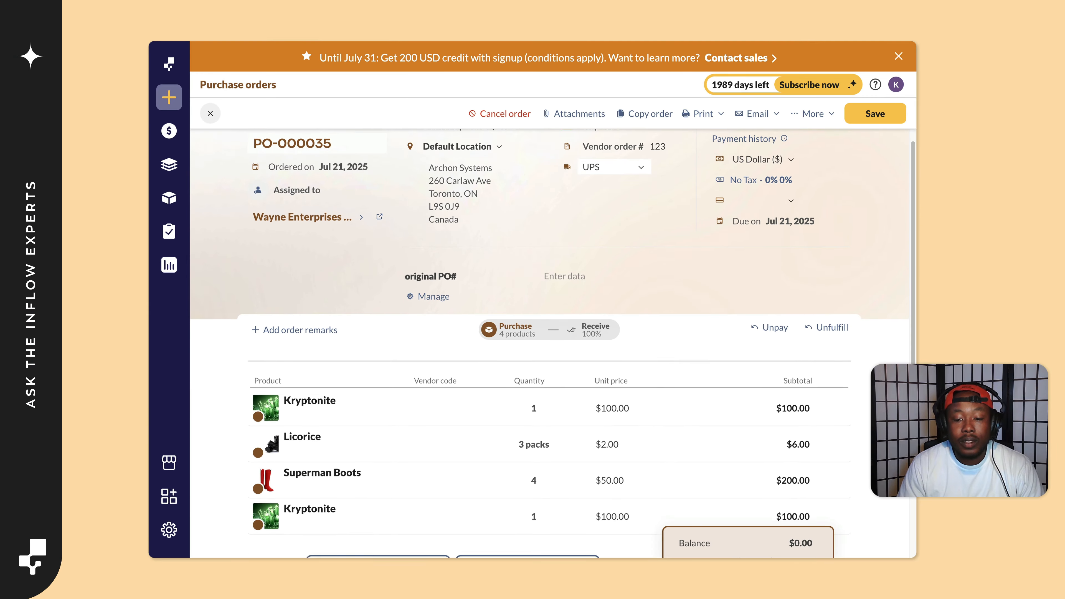
scroll(552, 344, "down", 2)
scroll(552, 345, "up", 5)
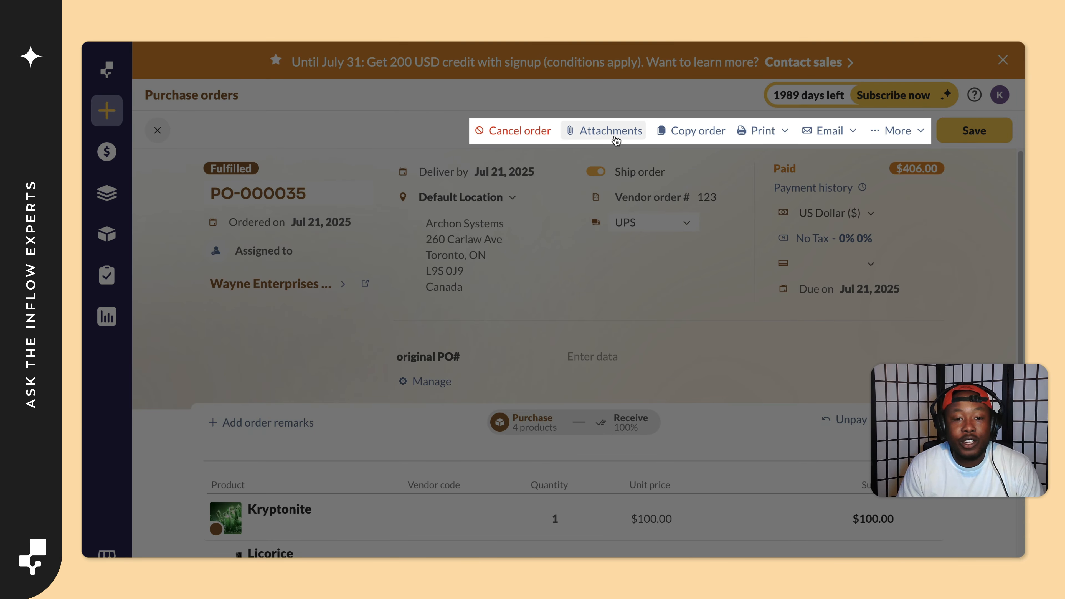
- Examine the order's attachments area and its print, email and additional options without changing anything
left_click(615, 140)
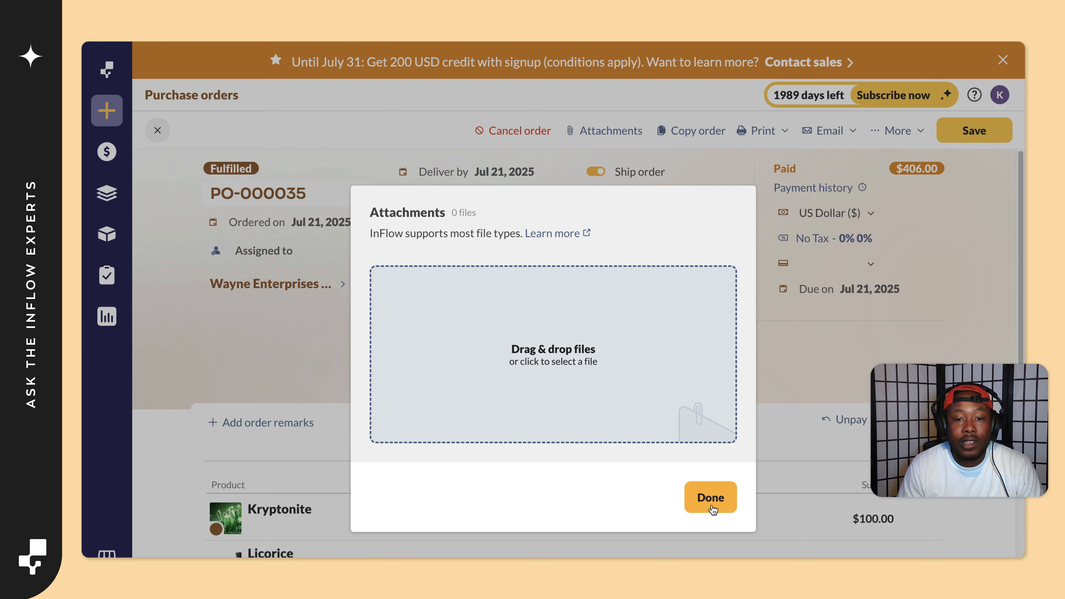
left_click(712, 509)
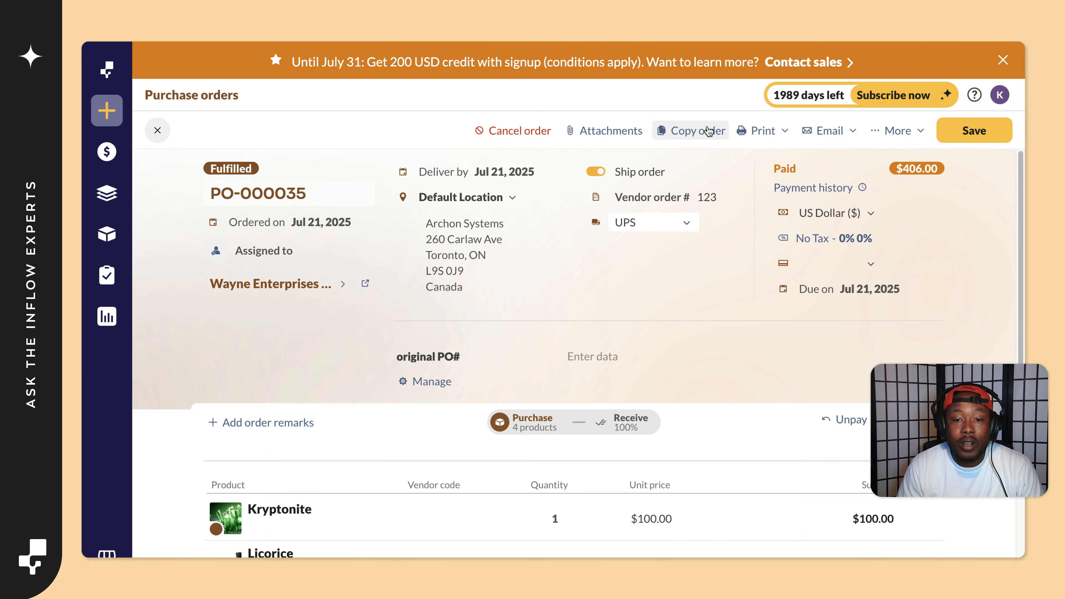
left_click(770, 131)
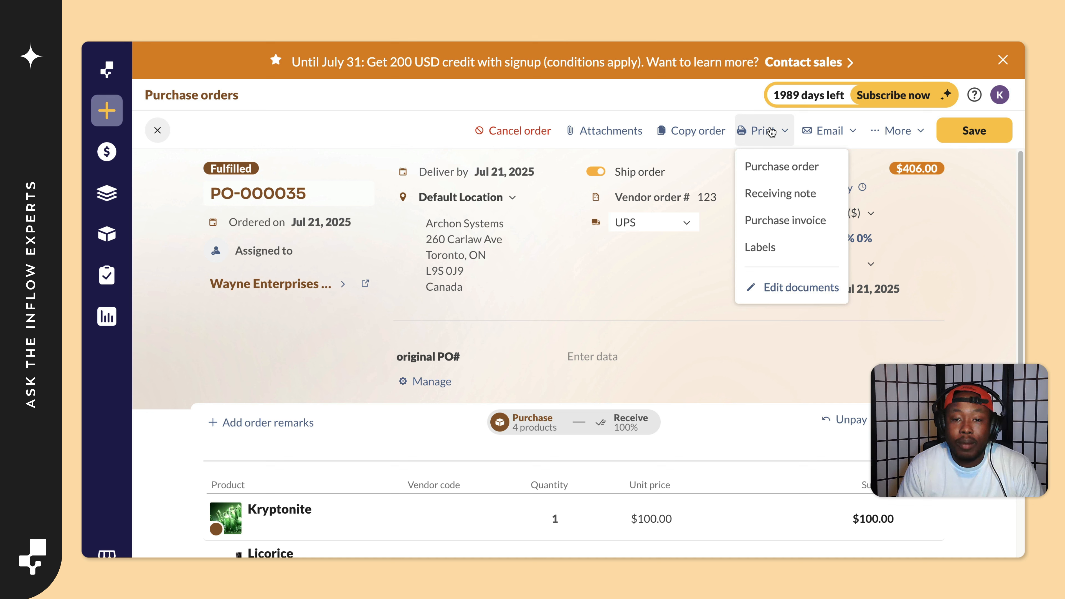
left_click(838, 133)
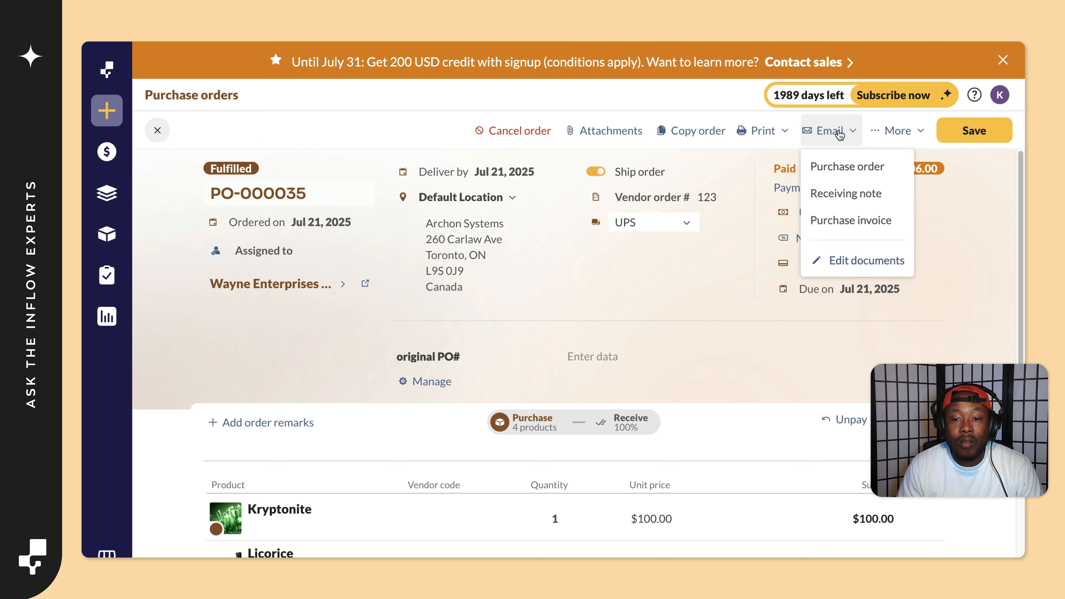
left_click(898, 131)
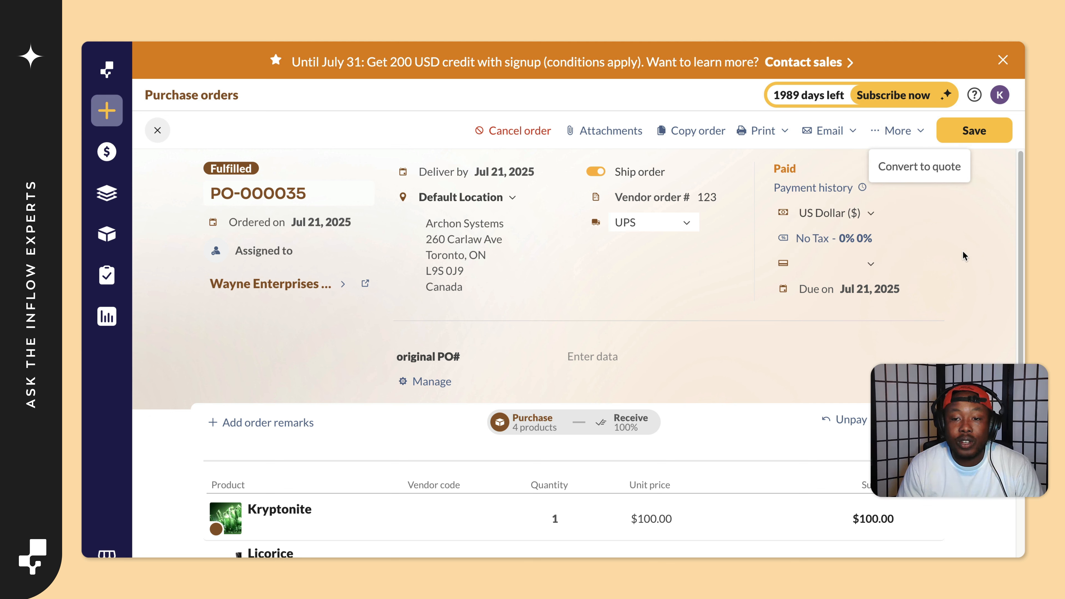
- Save the purchase order and review its product lines and totals
left_click(975, 138)
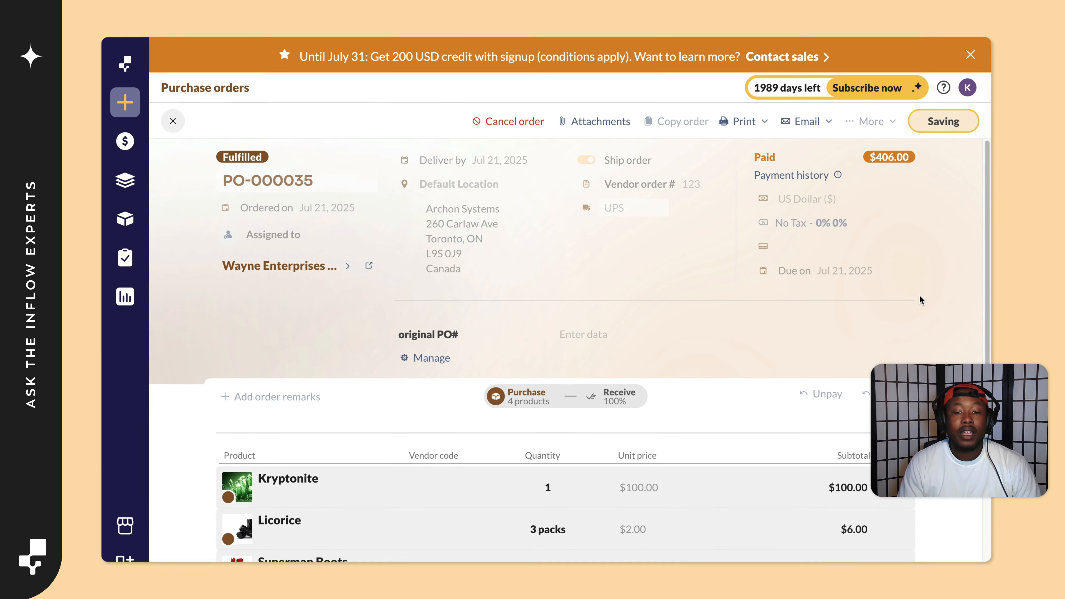
scroll(901, 285, "down", 6)
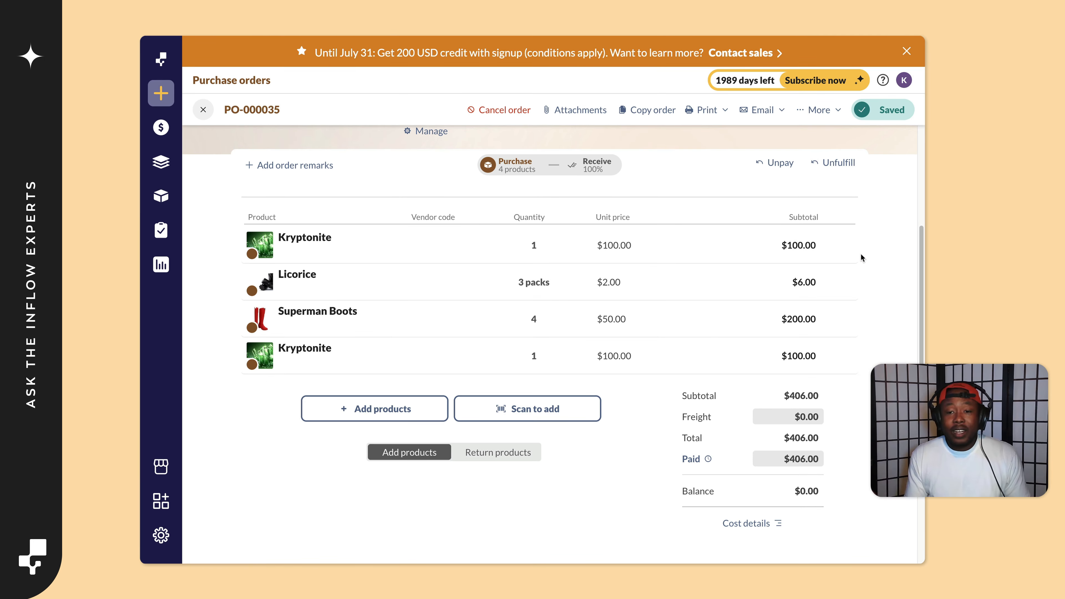